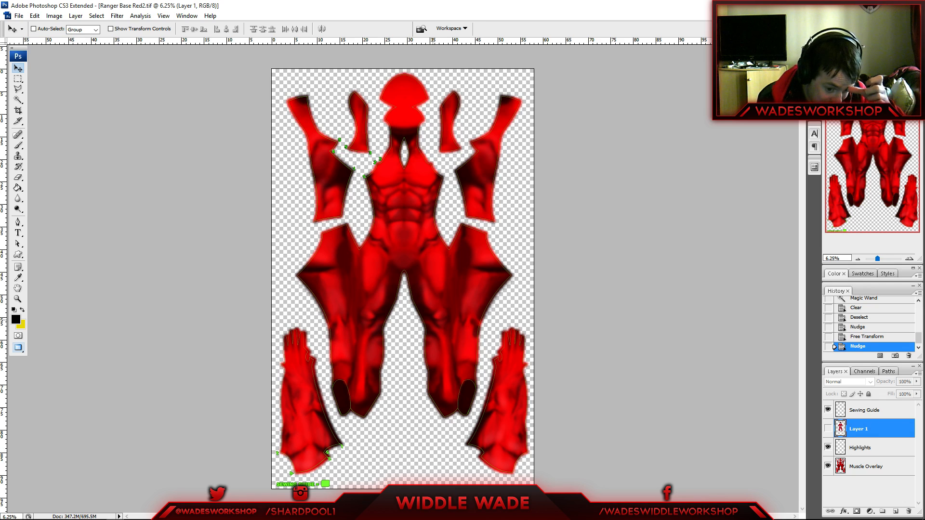
- Show the costume reference on Layer 1 and lower its opacity to 53% so the muscle suit shows through around the torso
{"action": "mouse_move", "coordinate": [96, 513]}
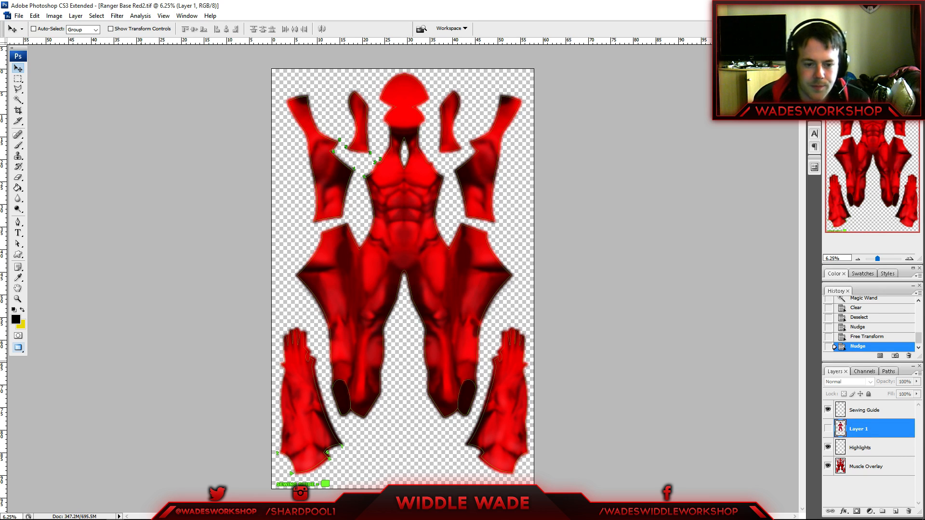
{"action": "left_click", "coordinate": [827, 429]}
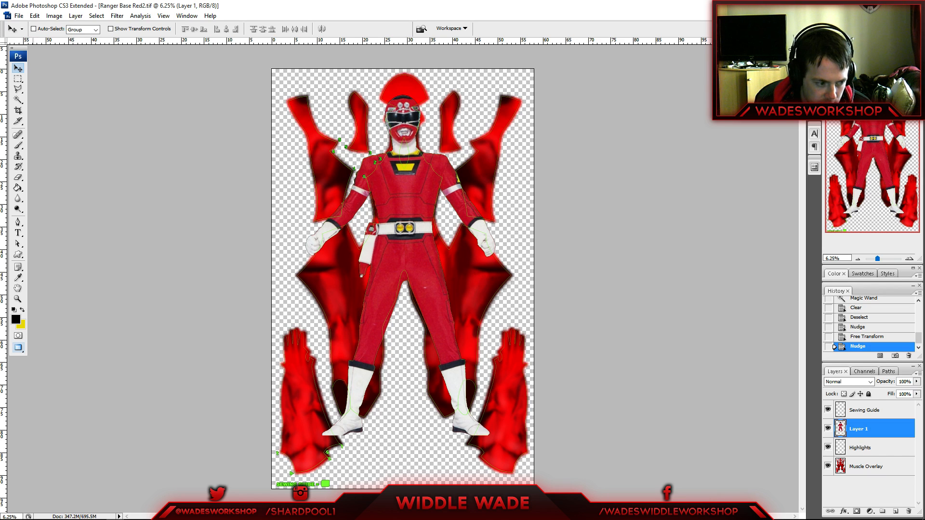
{"action": "key", "text": "z"}
{"action": "left_click", "coordinate": [402, 138]}
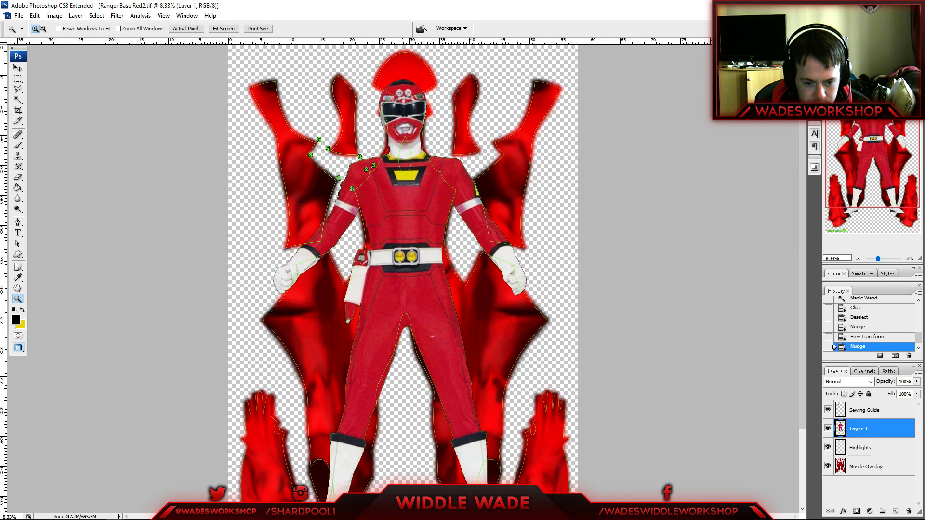
{"action": "left_click", "coordinate": [404, 203]}
{"action": "left_click", "coordinate": [403, 203]}
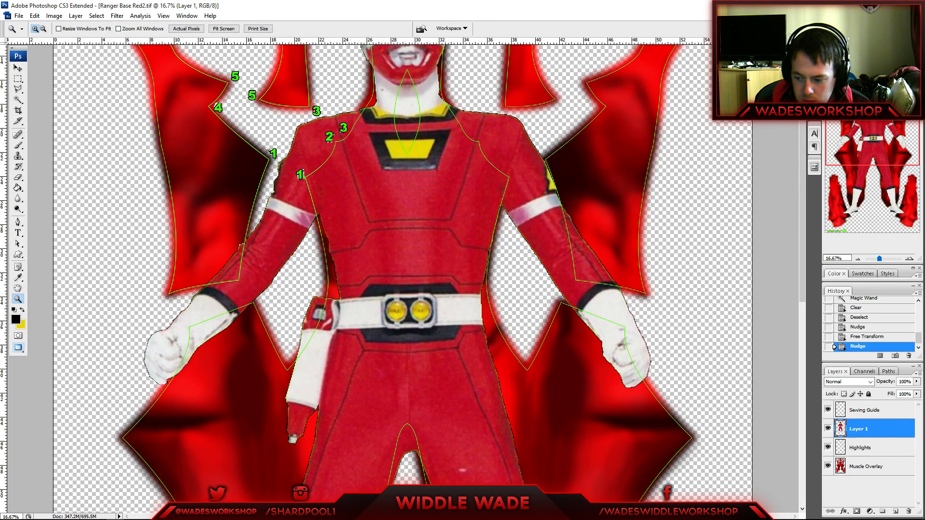
{"action": "left_click", "coordinate": [917, 382]}
{"action": "left_click_drag", "start_coordinate": [917, 391], "coordinate": [893, 391]}
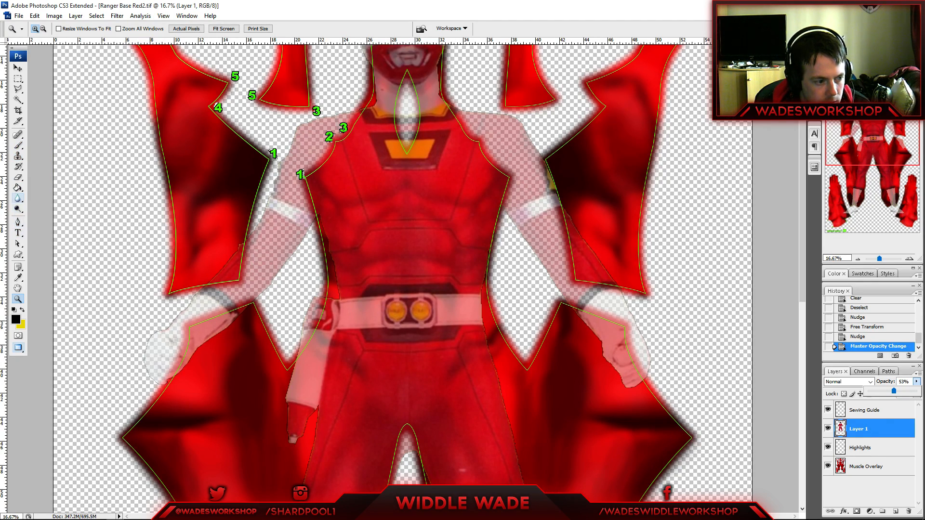
{"action": "left_click_drag", "start_coordinate": [18, 233], "coordinate": [18, 244]}
{"action": "left_click", "coordinate": [18, 244]}
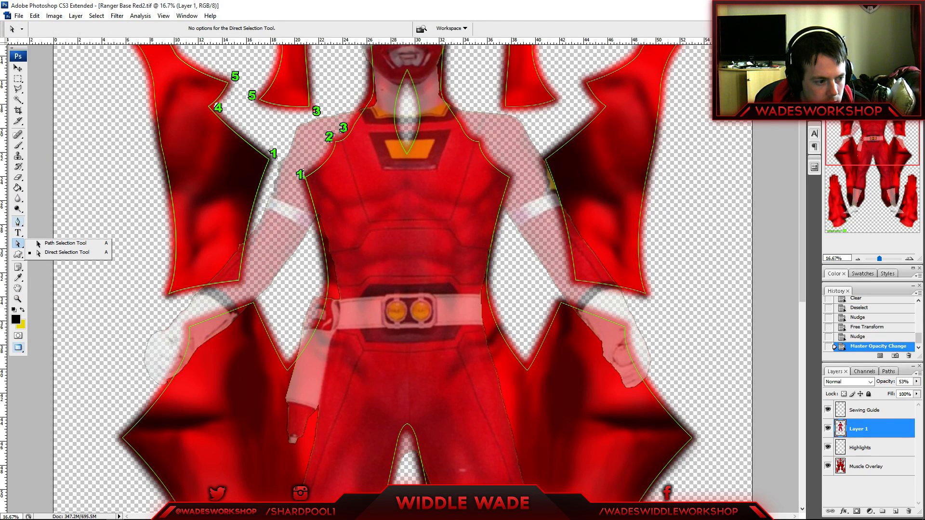
{"action": "left_click_drag", "start_coordinate": [18, 145], "coordinate": [18, 198]}
{"action": "left_click", "coordinate": [17, 177]}
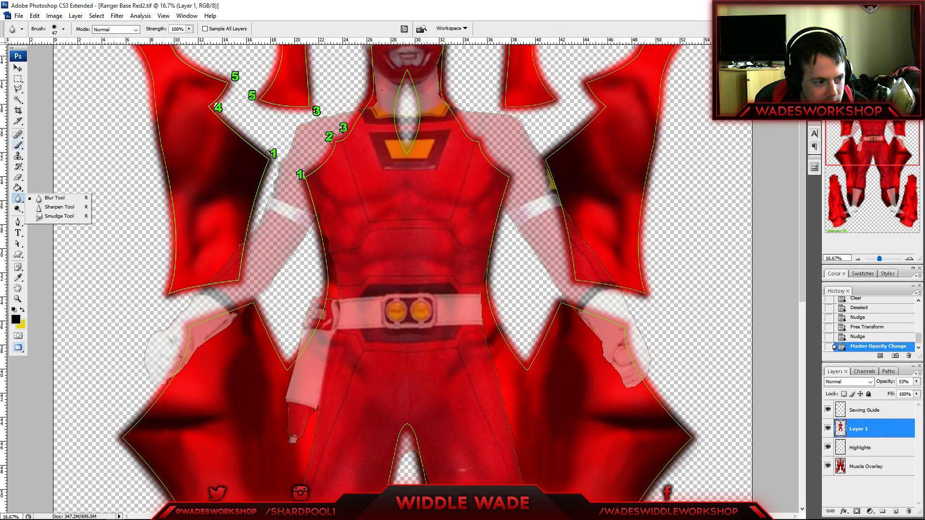
{"action": "left_click_drag", "start_coordinate": [18, 145], "coordinate": [18, 145]}
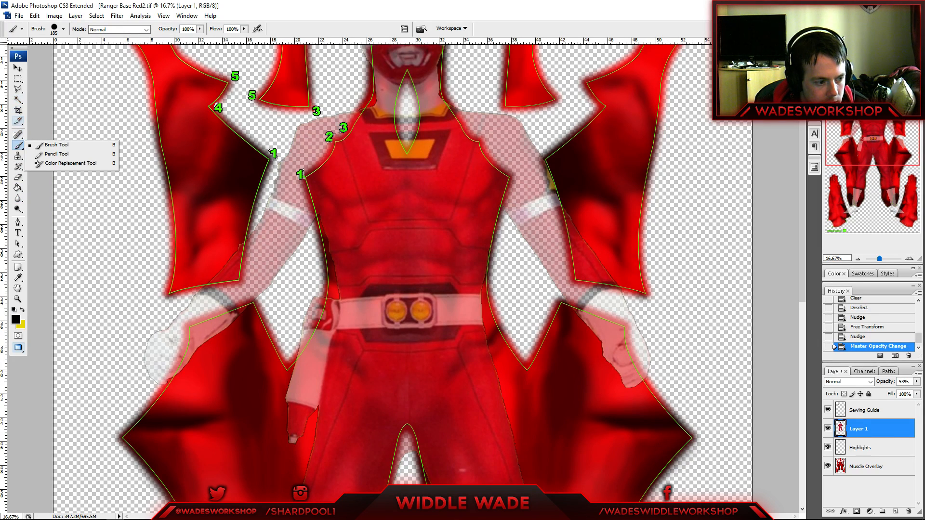
{"action": "left_click_drag", "start_coordinate": [18, 254], "coordinate": [18, 254]}
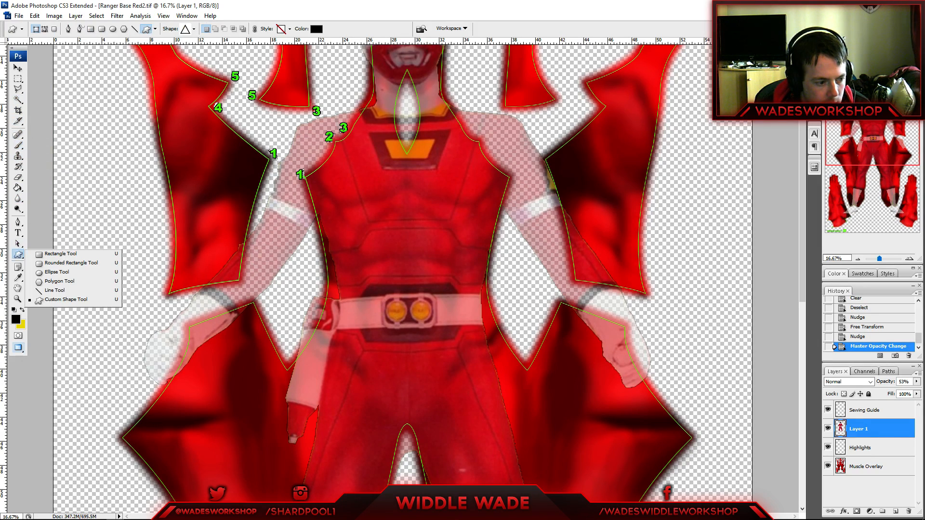
{"action": "left_click", "coordinate": [61, 290]}
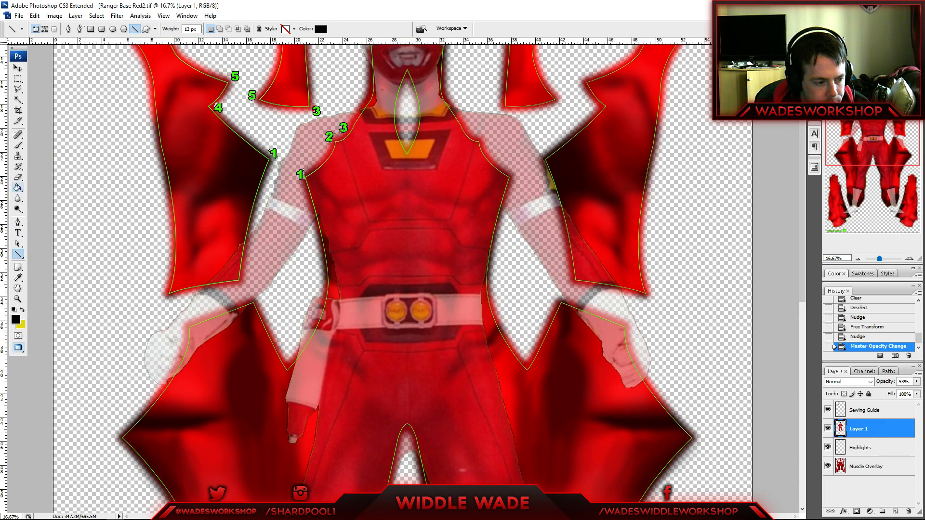
- Set the Pen tool to draw paths instead of shape layers and undo the stray shape layer
{"action": "left_click", "coordinate": [18, 222]}
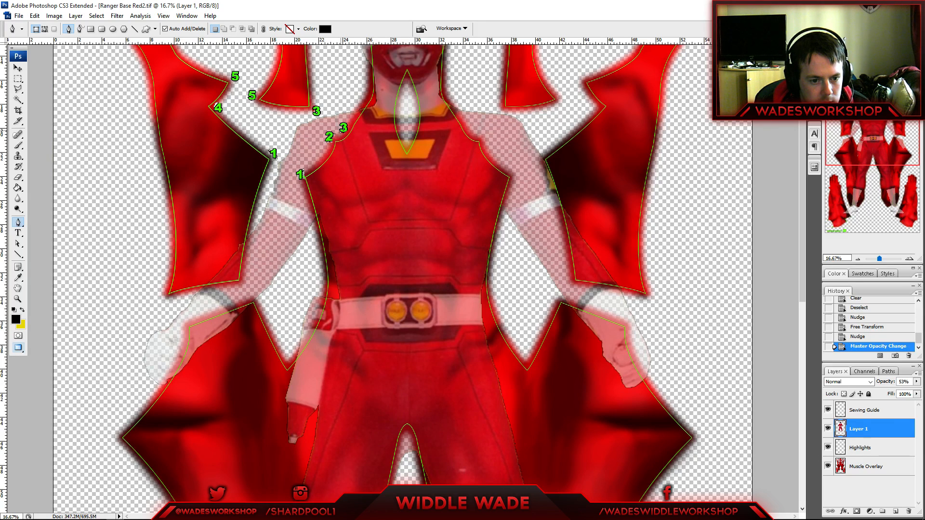
{"action": "left_click", "coordinate": [270, 152]}
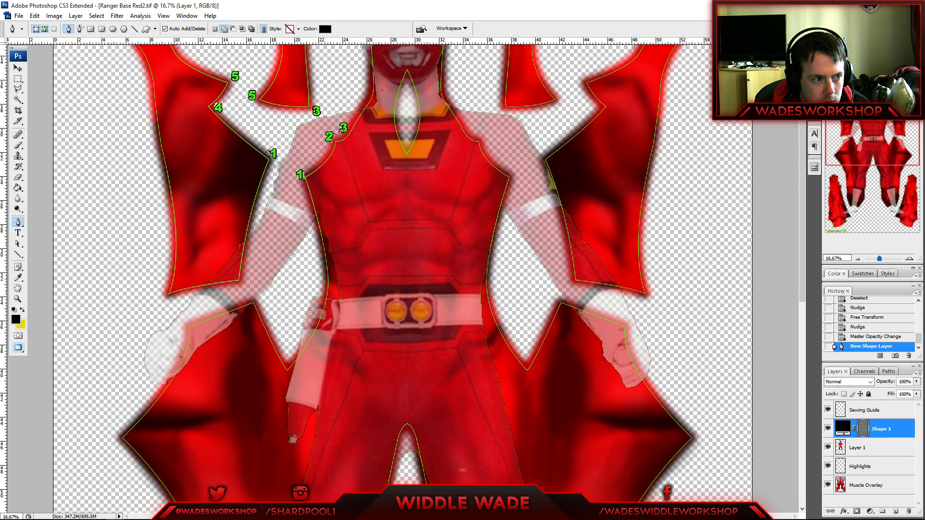
{"action": "left_click", "coordinate": [44, 29]}
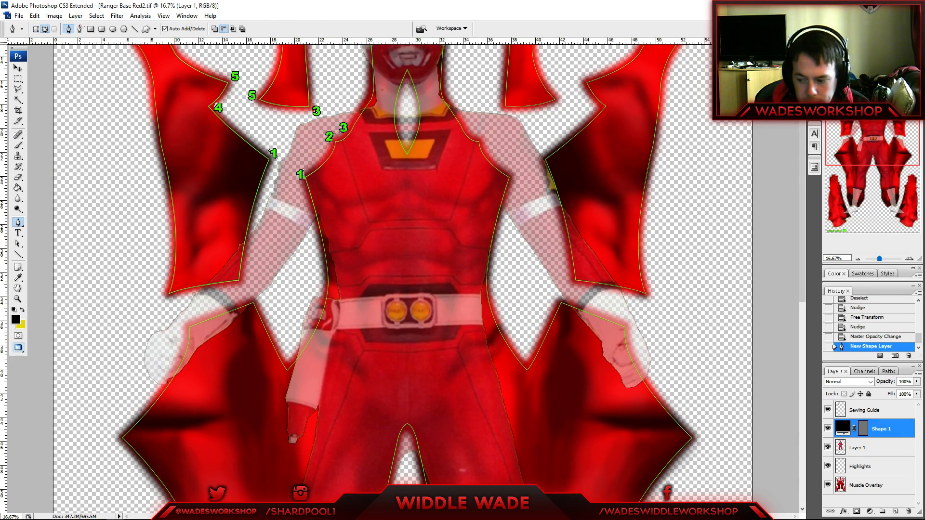
{"action": "key", "text": "ctrl+z"}
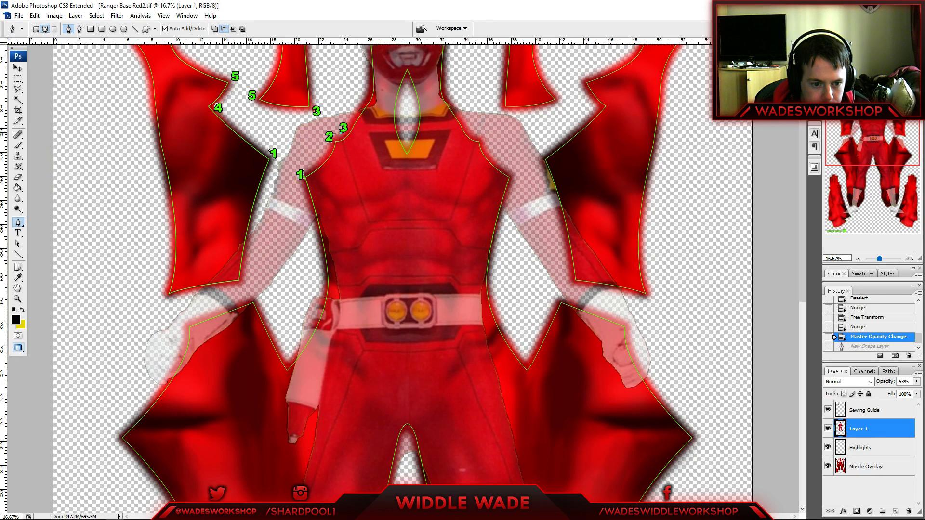
- Trace the chest panel line with the Pen tool, down from the left shoulder and across below the chest, and level its end anchor
{"action": "left_click", "coordinate": [271, 152]}
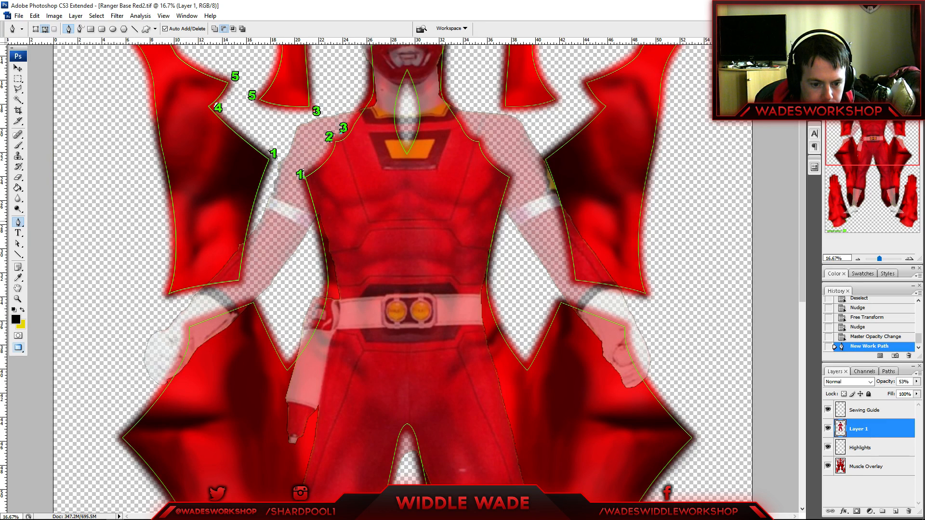
{"action": "left_click_drag", "start_coordinate": [340, 133], "coordinate": [369, 222]}
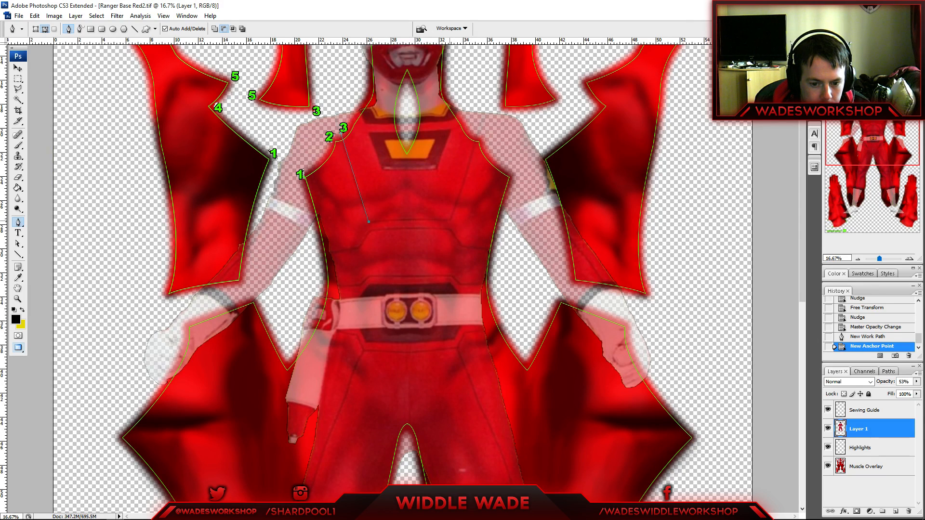
{"action": "left_click", "coordinate": [450, 221]}
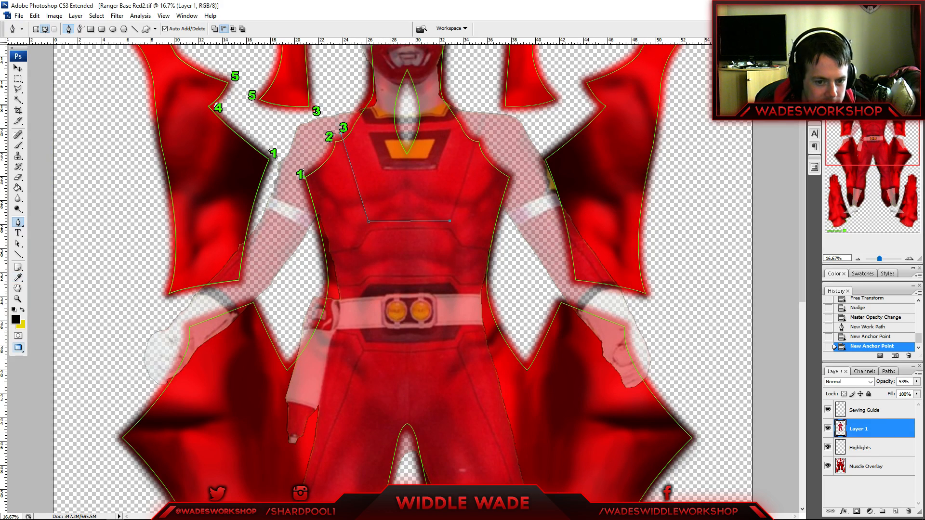
{"action": "scroll", "coordinate": [403, 275], "scroll_direction": "down", "scroll_amount": 4}
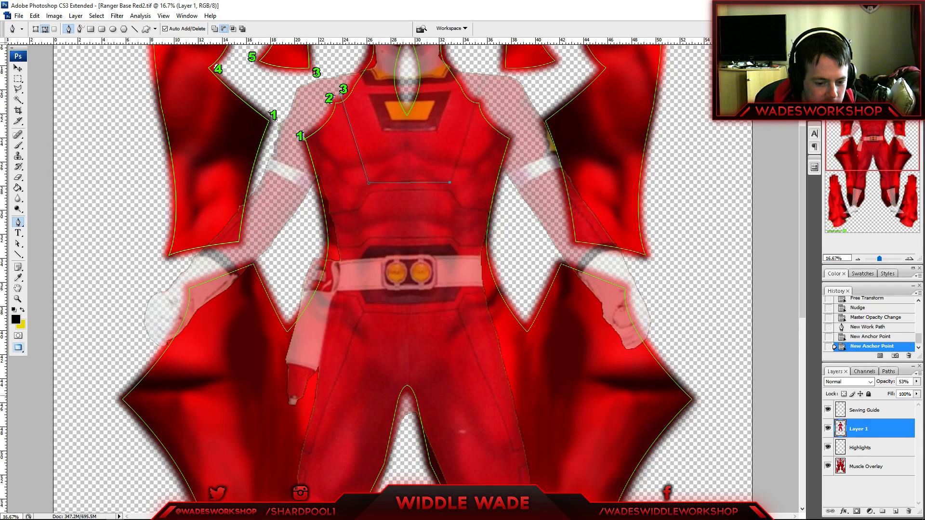
{"action": "scroll", "coordinate": [403, 275], "scroll_direction": "up", "scroll_amount": 3}
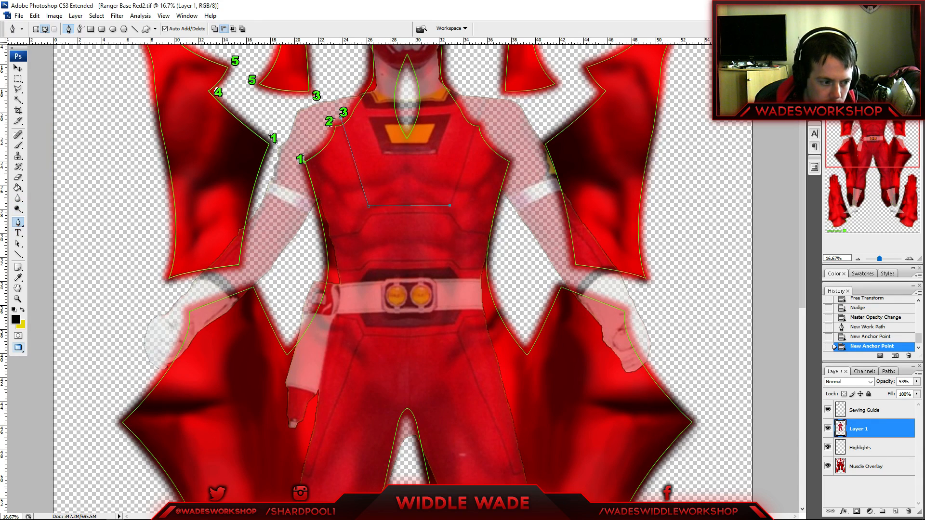
{"action": "key", "text": "a"}
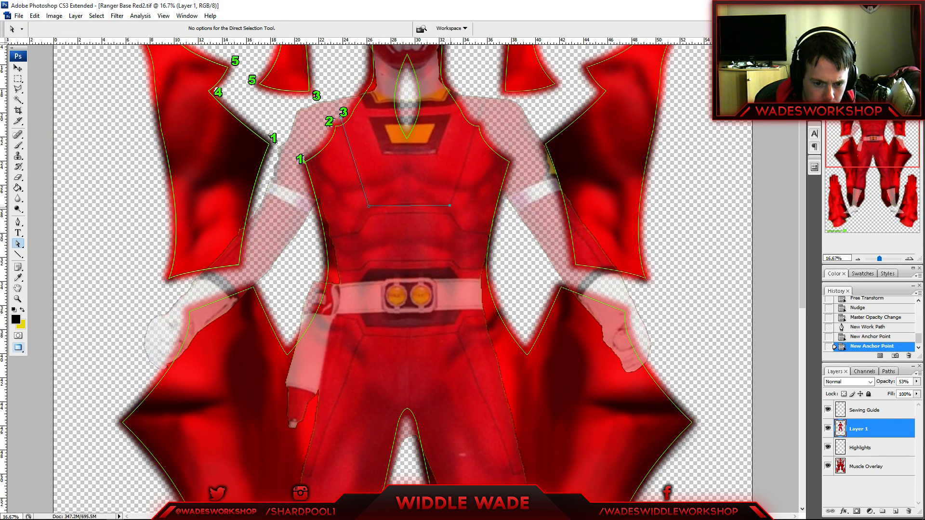
{"action": "left_click_drag", "start_coordinate": [450, 205], "coordinate": [450, 206]}
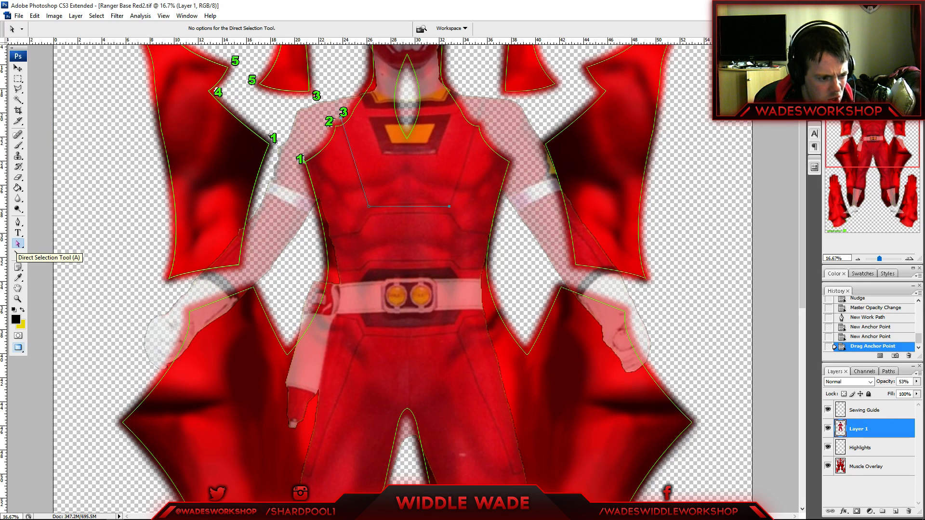
- Trace the upper abdomen line as a separate open path, across the stomach and angled down to the left waist edge, undoing the stray extra segment
{"action": "left_click", "coordinate": [18, 222]}
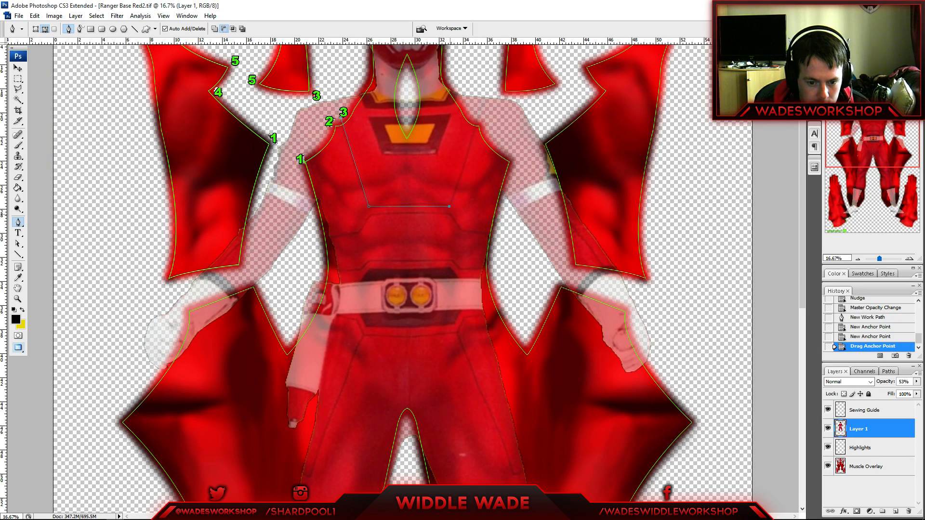
{"action": "left_click", "coordinate": [450, 214]}
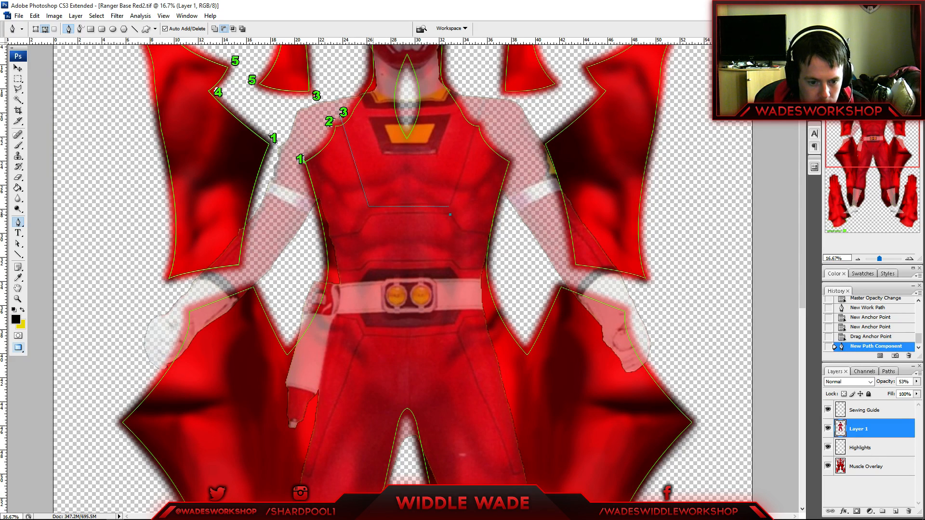
{"action": "left_click", "coordinate": [369, 214]}
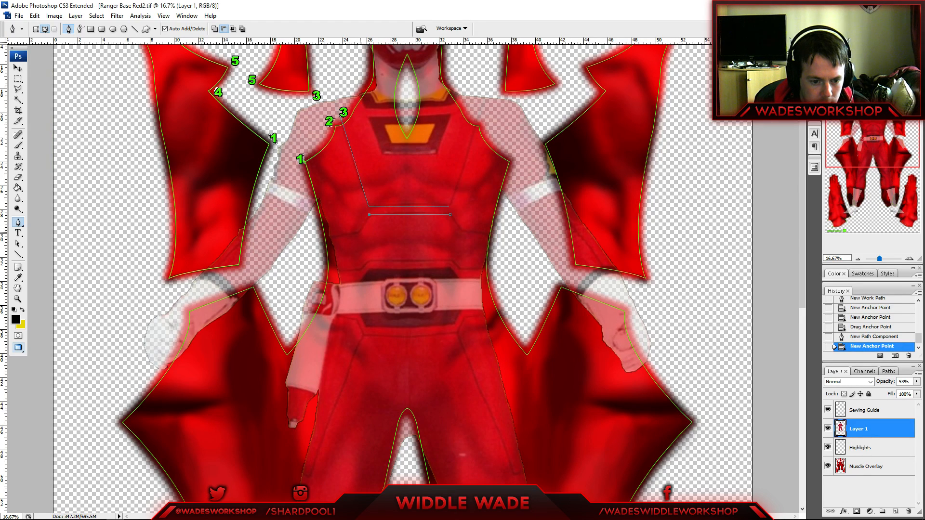
{"action": "left_click", "coordinate": [360, 231]}
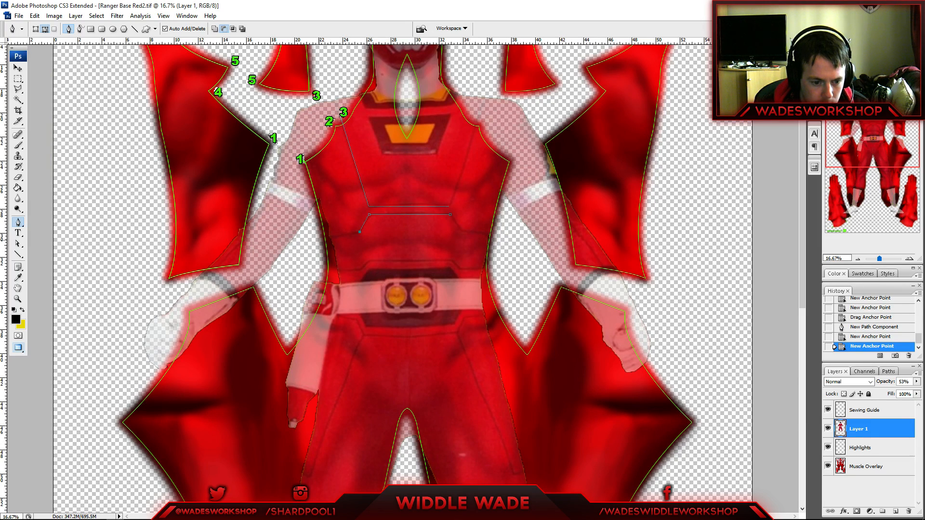
{"action": "left_click", "coordinate": [320, 239]}
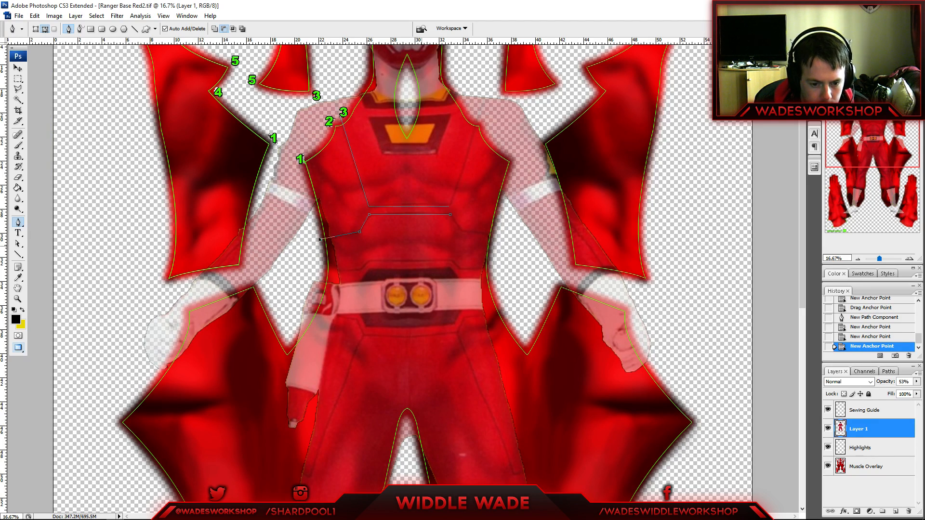
{"action": "left_click", "coordinate": [452, 261]}
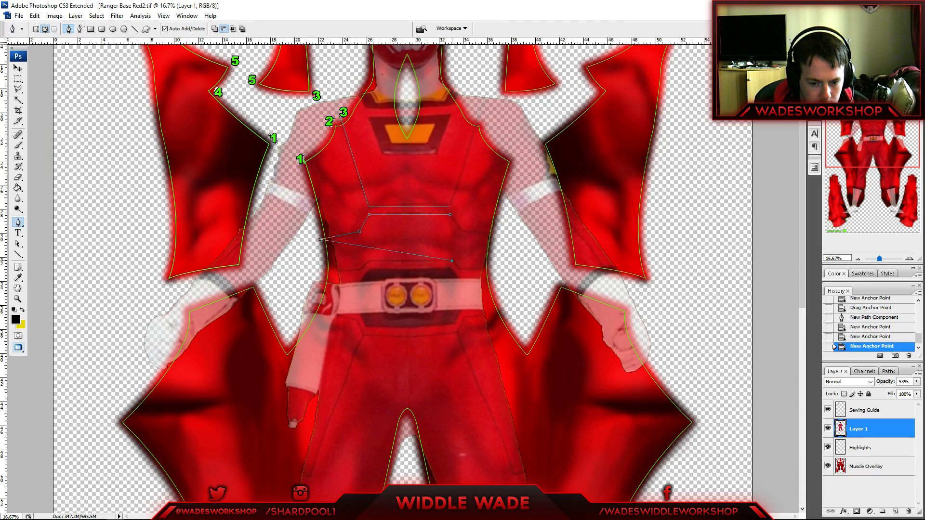
{"action": "key", "text": "ctrl+z"}
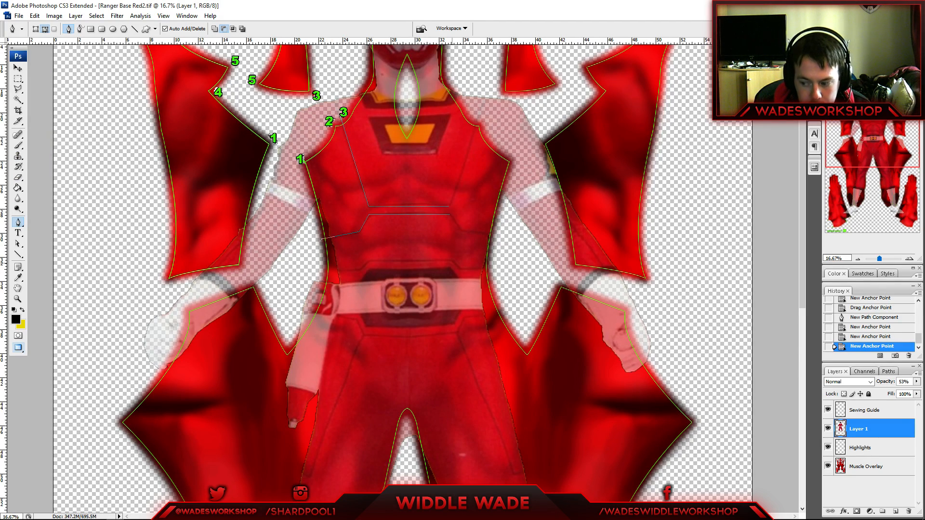
- Trace the line just above the belt as a separate open path, stepping down past the left waist edge, undoing the stray extra segment
{"action": "left_click", "coordinate": [450, 261]}
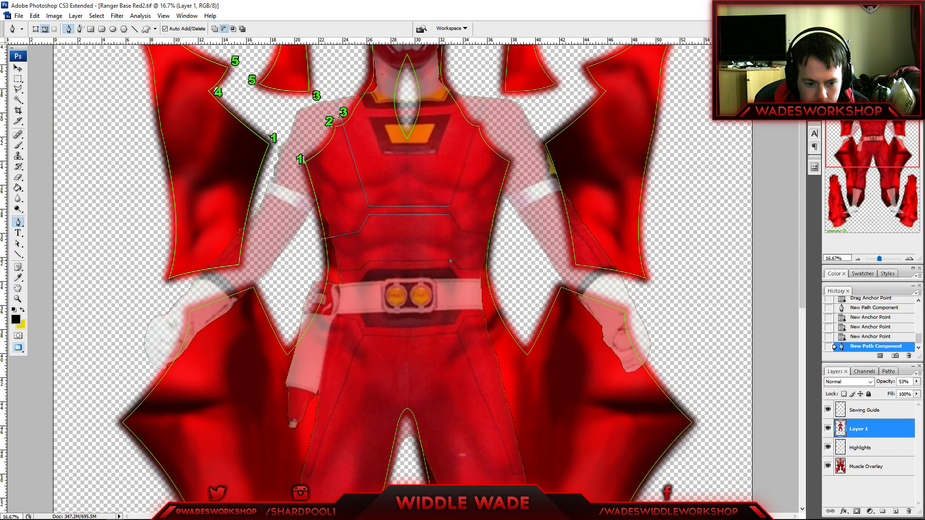
{"action": "left_click", "coordinate": [370, 261]}
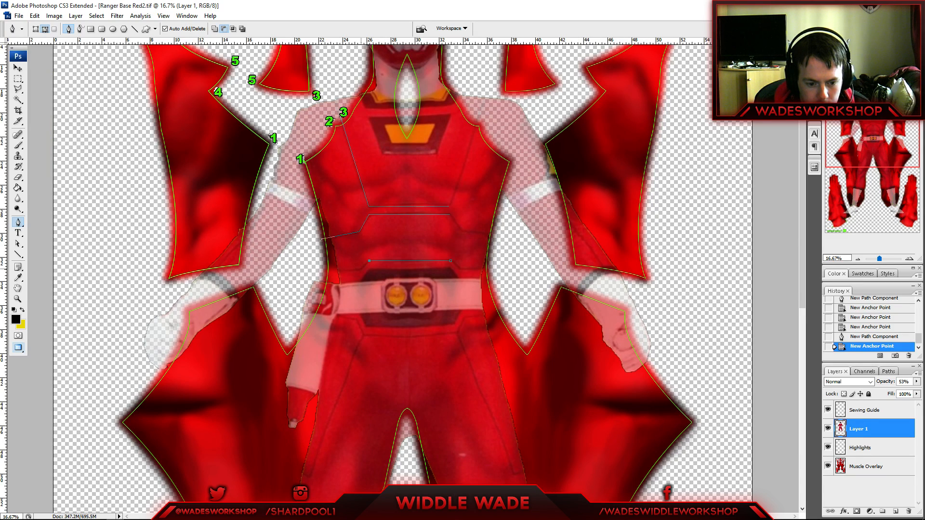
{"action": "left_click", "coordinate": [361, 270]}
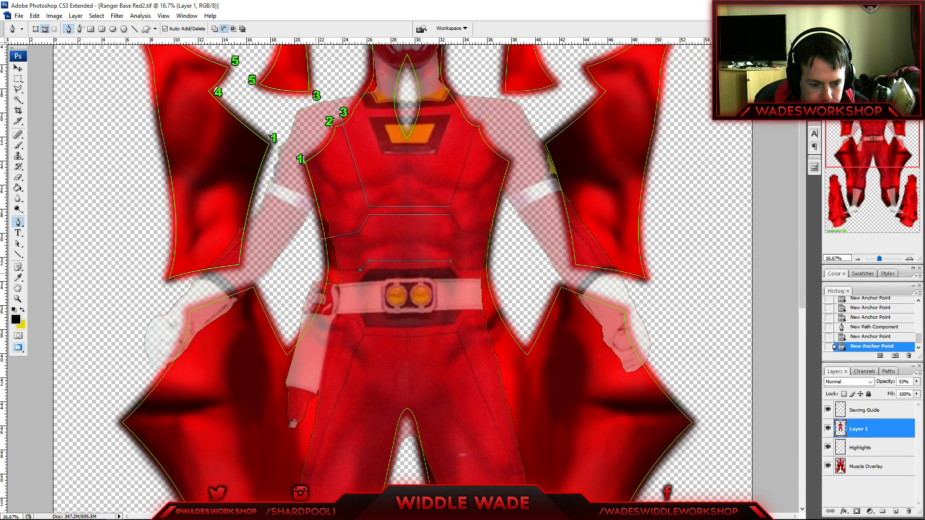
{"action": "left_click", "coordinate": [314, 274]}
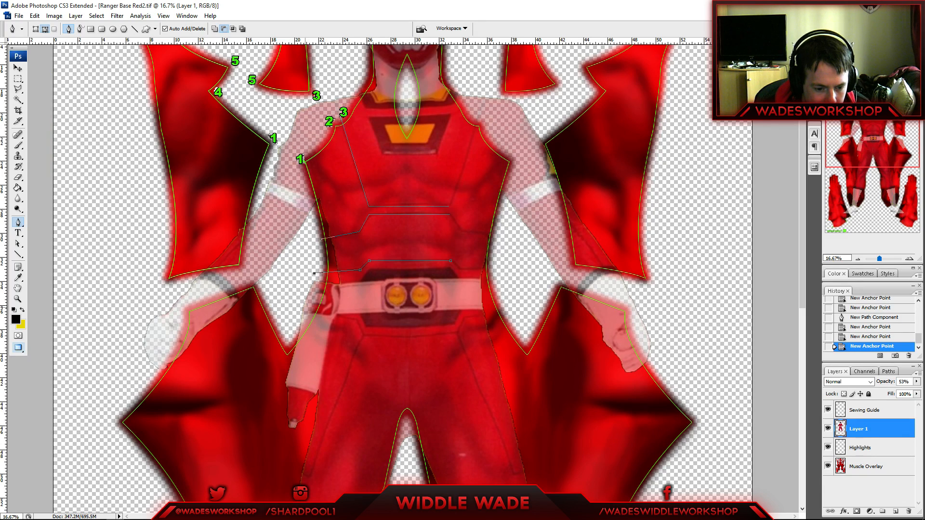
{"action": "left_click", "coordinate": [305, 307]}
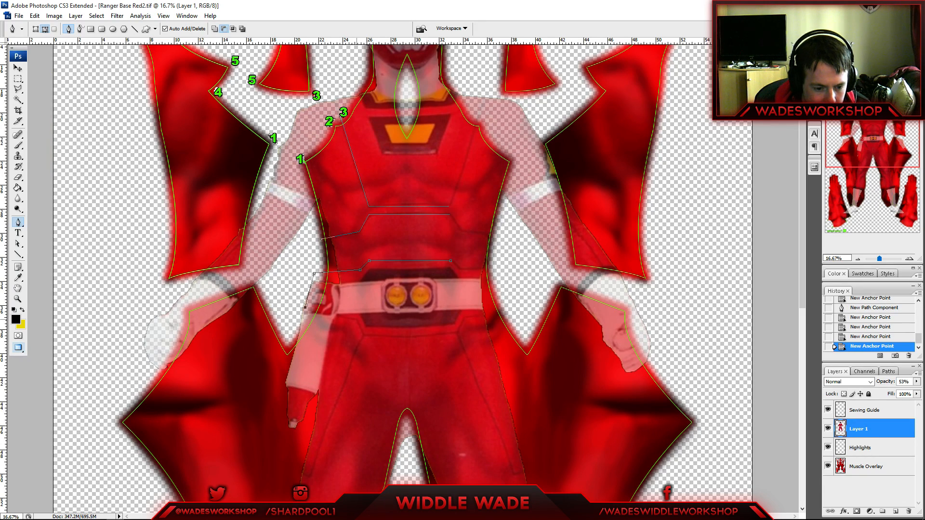
{"action": "key", "text": "ctrl+z"}
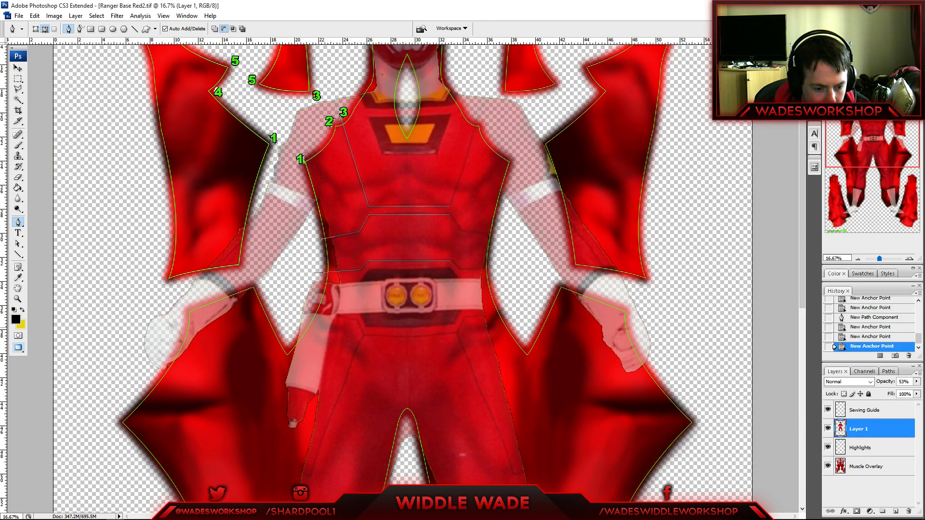
- Trace the line just below the belt as a separate open path, from the left hip down and across the front
{"action": "left_click", "coordinate": [304, 309]}
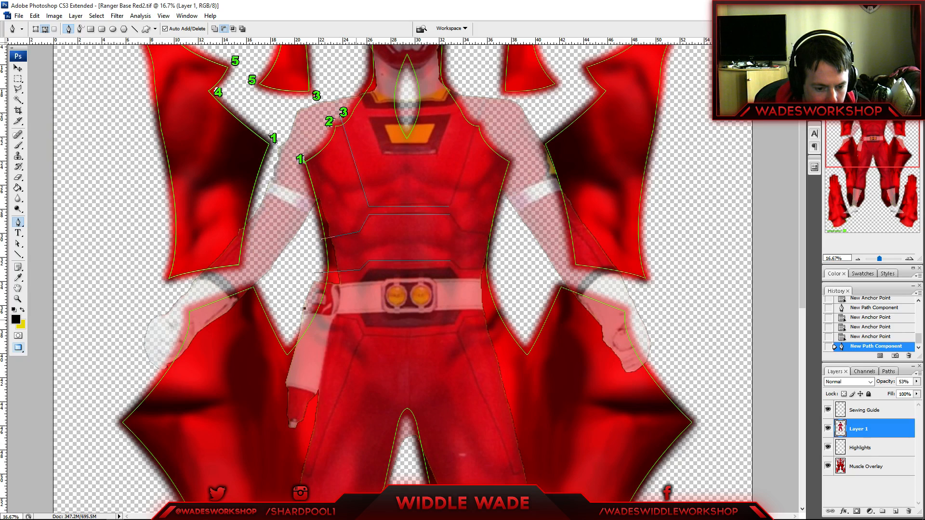
{"action": "left_click", "coordinate": [357, 320]}
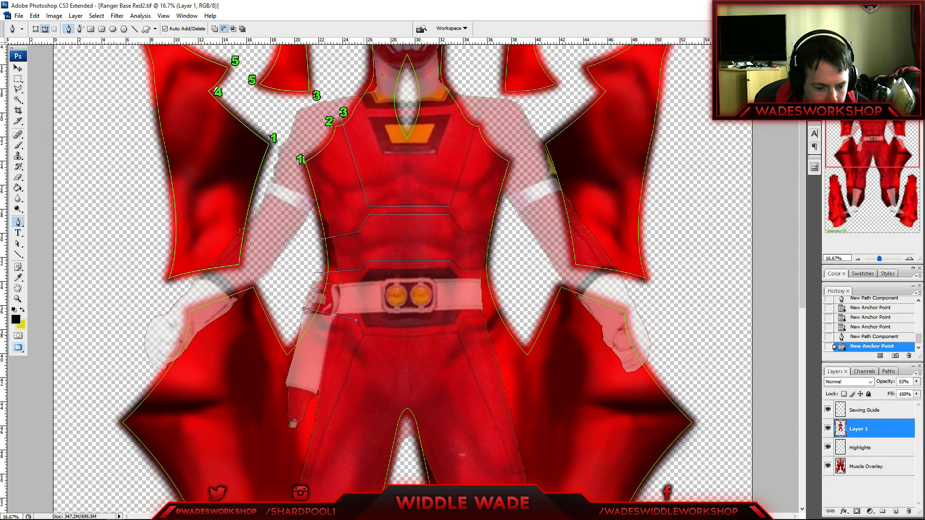
{"action": "left_click", "coordinate": [363, 336]}
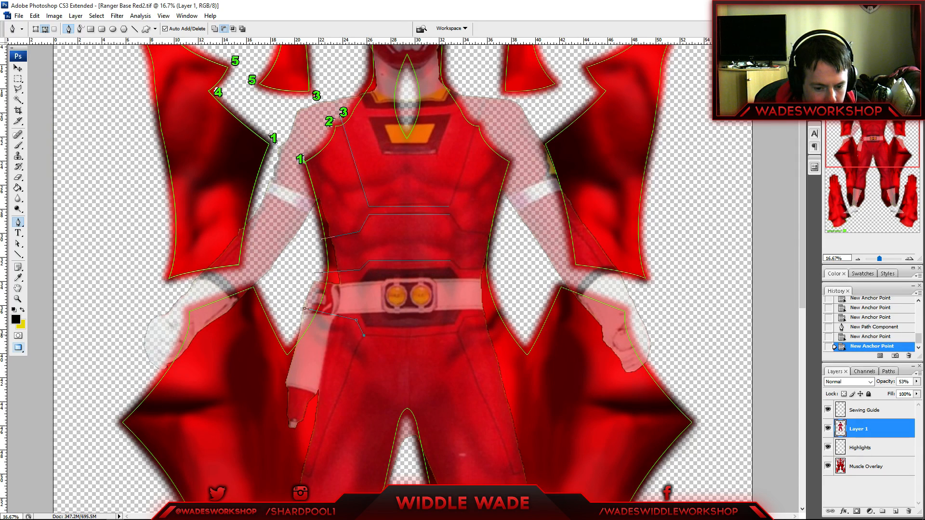
{"action": "left_click", "coordinate": [457, 335]}
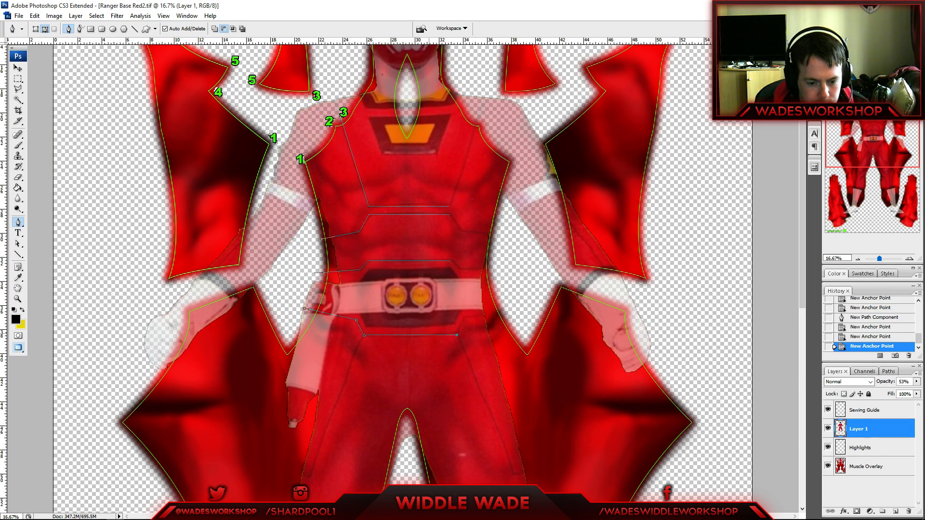
{"action": "scroll", "coordinate": [402, 275], "scroll_direction": "down", "scroll_amount": 5}
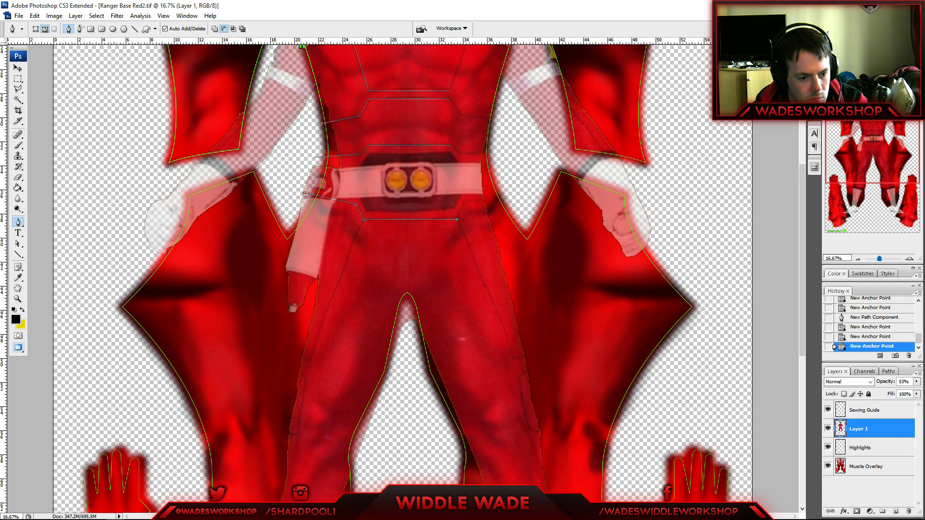
{"action": "key", "text": "Escape"}
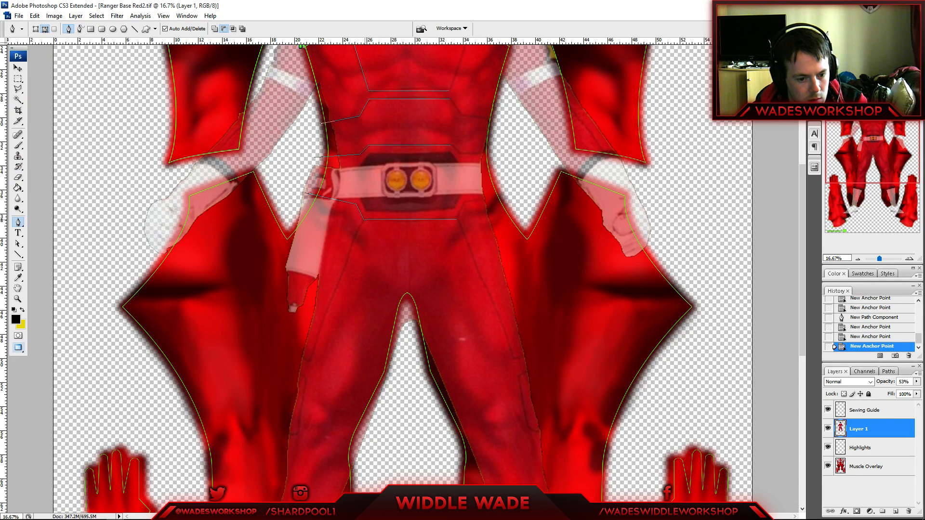
- Trace the left thigh panel as an open path, from the below-belt corner down, across the back leg section, and up to the hip
{"action": "left_click", "coordinate": [301, 47]}
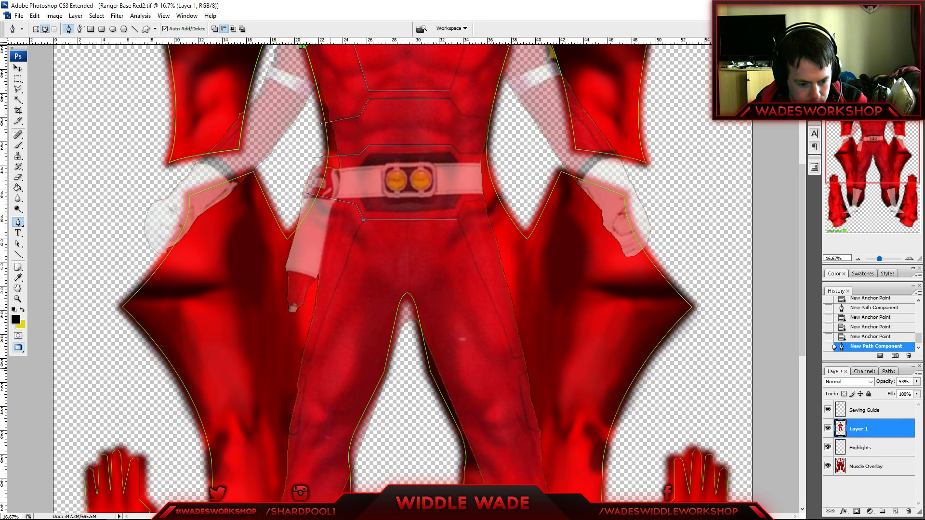
{"action": "left_click", "coordinate": [331, 369]}
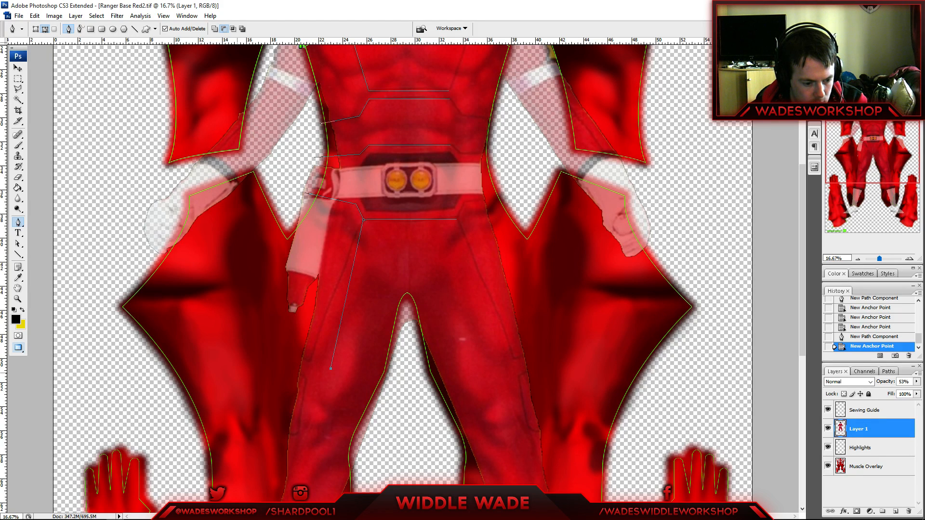
{"action": "left_click", "coordinate": [237, 371]}
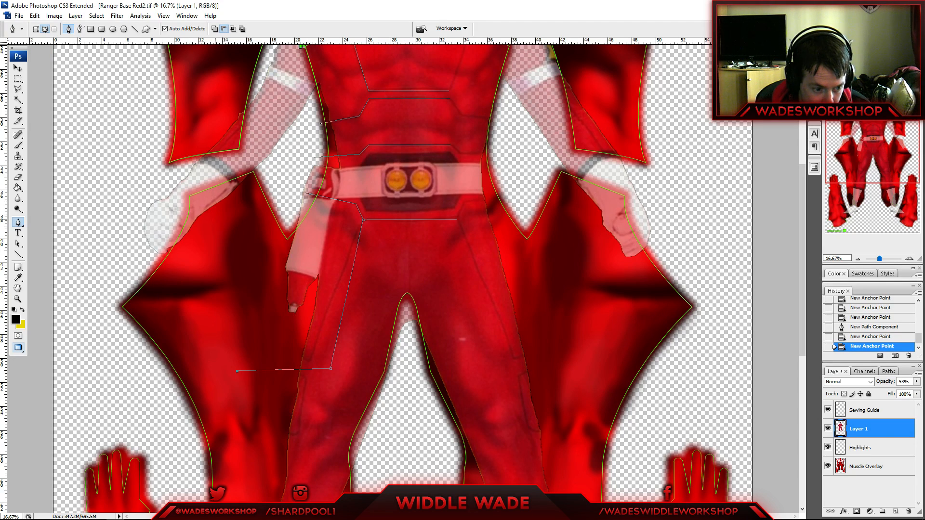
{"action": "left_click", "coordinate": [215, 219]}
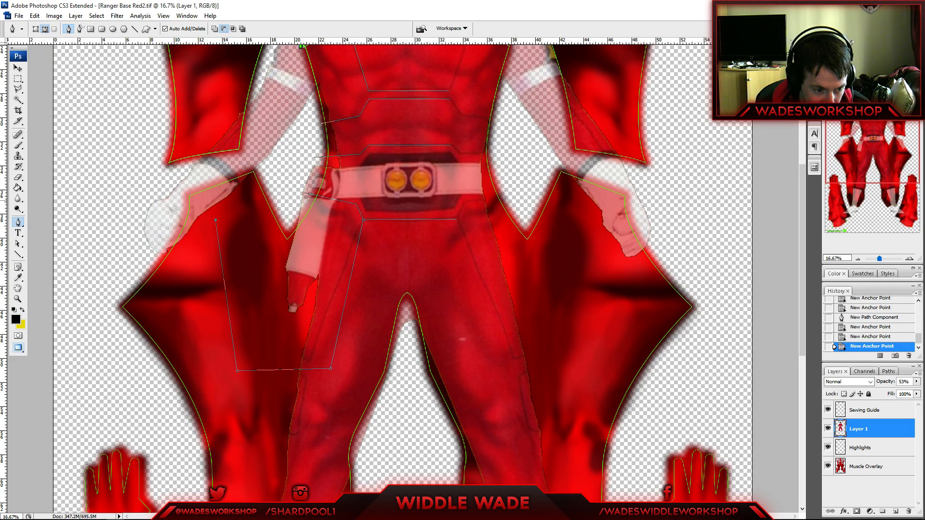
{"action": "left_click", "coordinate": [223, 201]}
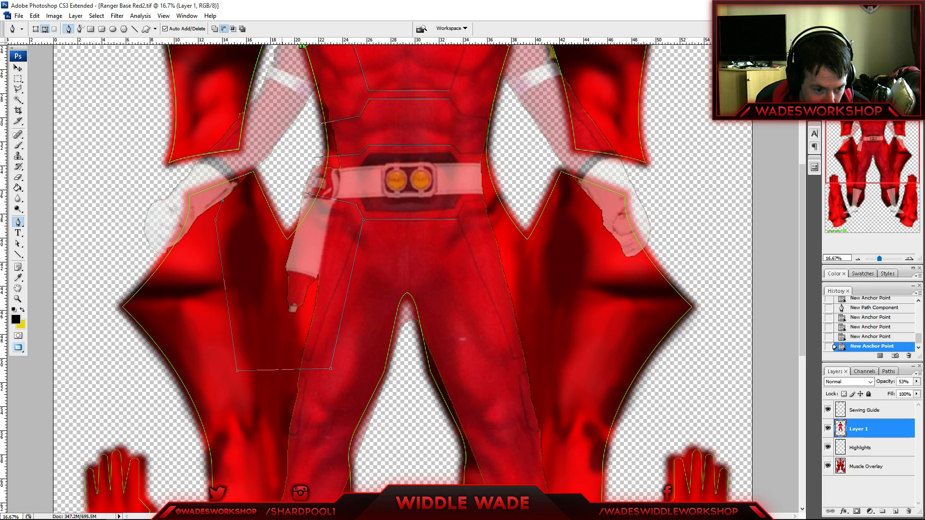
{"action": "left_click", "coordinate": [290, 194]}
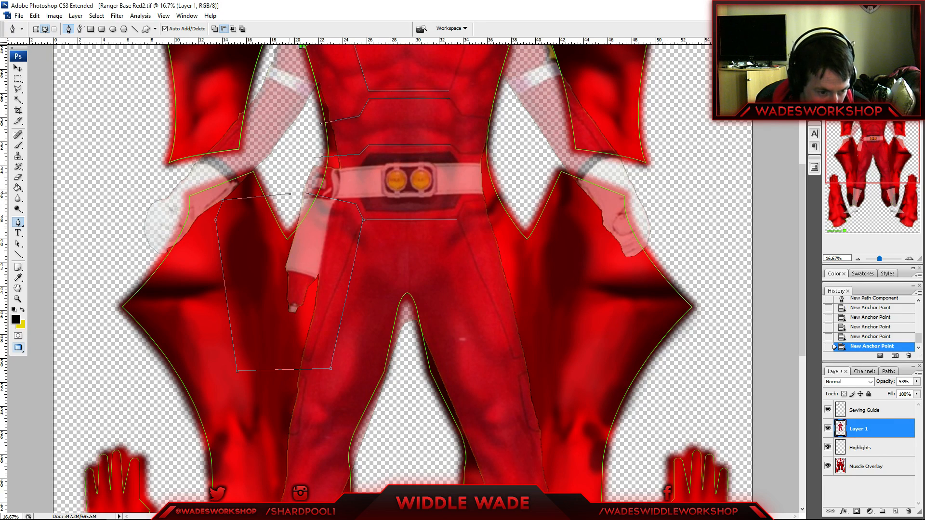
- Trace a closed four-sided panel just below the left thigh panel, spanning the front and back leg sections
{"action": "scroll", "coordinate": [402, 277], "scroll_direction": "down", "scroll_amount": 3}
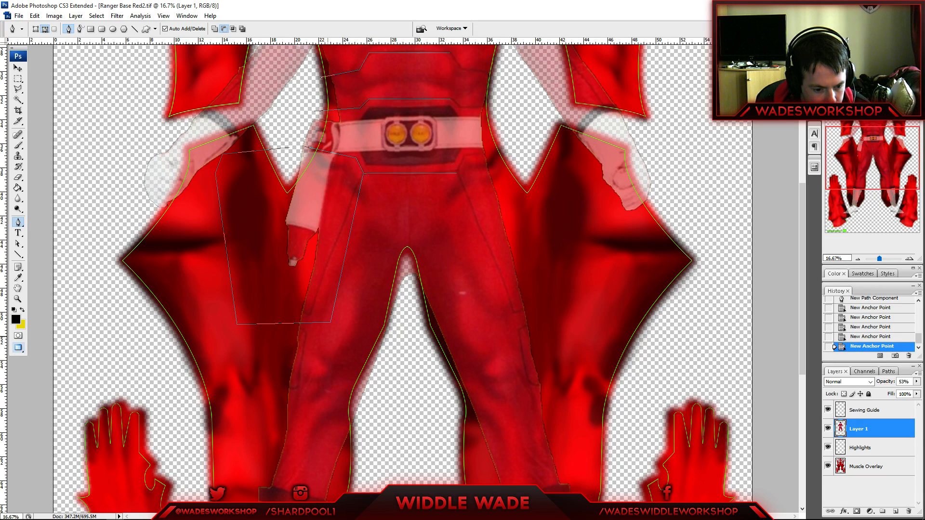
{"action": "left_click", "coordinate": [327, 337]}
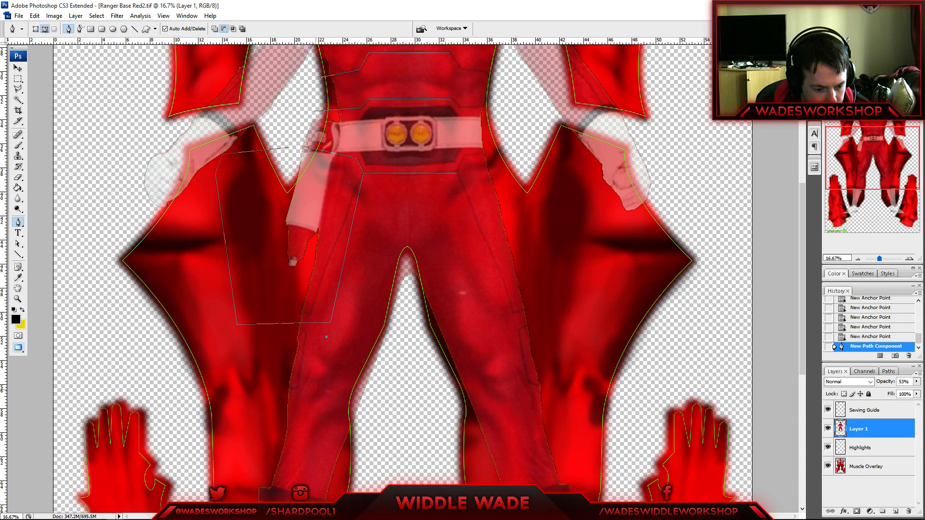
{"action": "left_click", "coordinate": [314, 394]}
{"action": "left_click", "coordinate": [246, 393]}
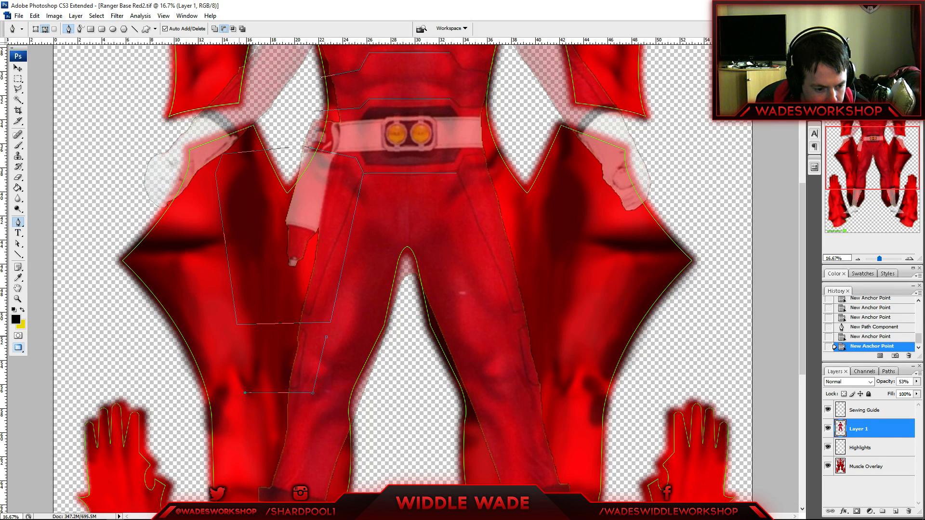
{"action": "left_click", "coordinate": [239, 336]}
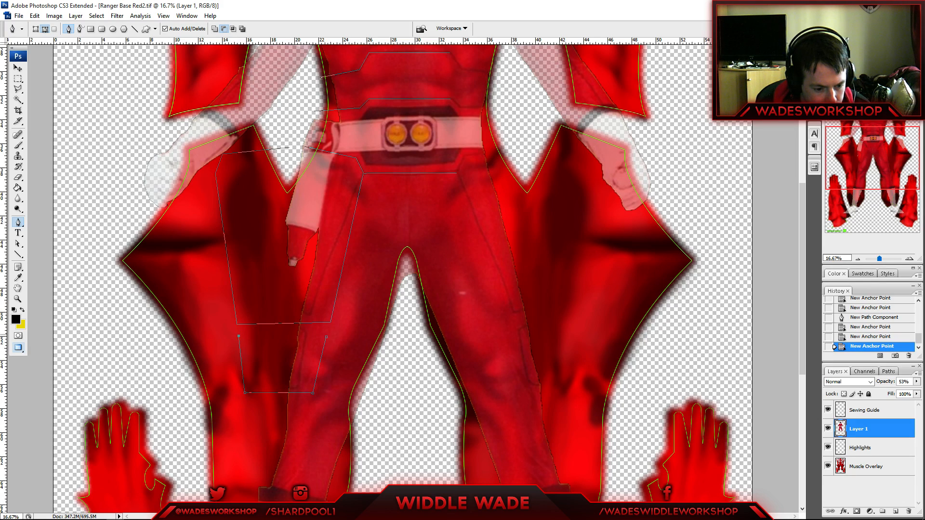
{"action": "left_click", "coordinate": [326, 337]}
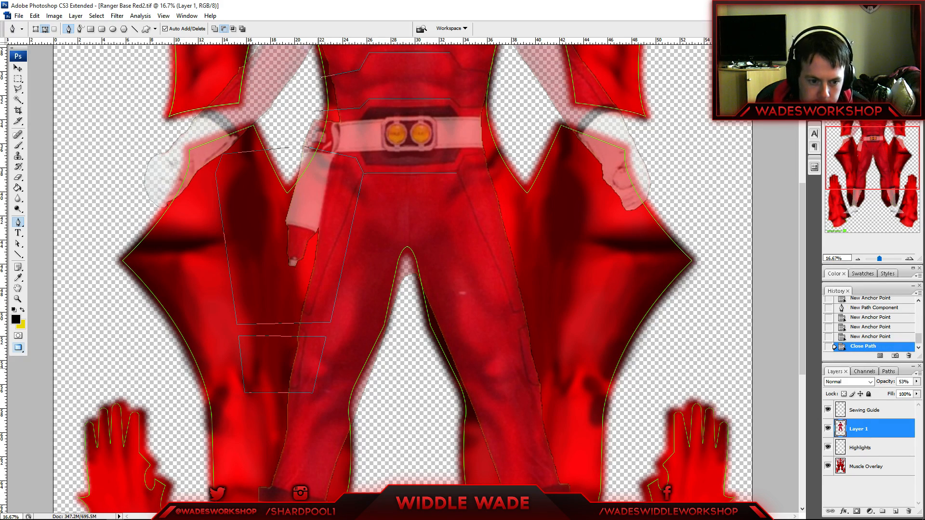
- Move the open ends of the thigh panel path and the below-belt line together at the left hip with the Direct Selection tool
{"action": "scroll", "coordinate": [402, 275], "scroll_direction": "down", "scroll_amount": 6}
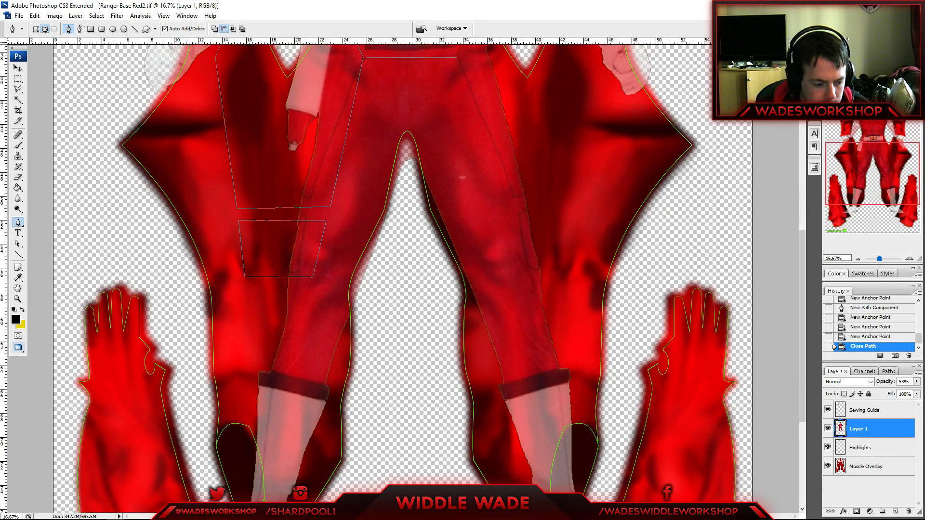
{"action": "scroll", "coordinate": [270, 144], "scroll_direction": "up", "scroll_amount": 15}
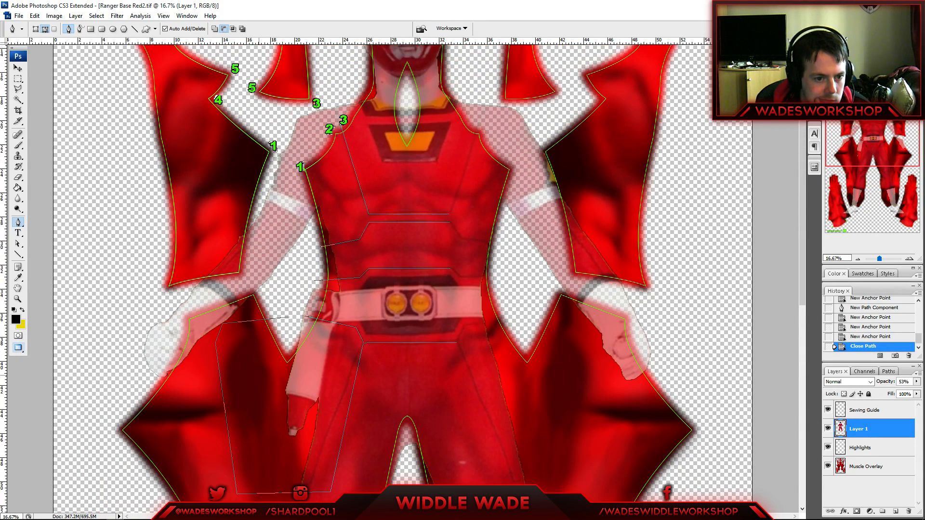
{"action": "scroll", "coordinate": [403, 279], "scroll_direction": "up", "scroll_amount": 6}
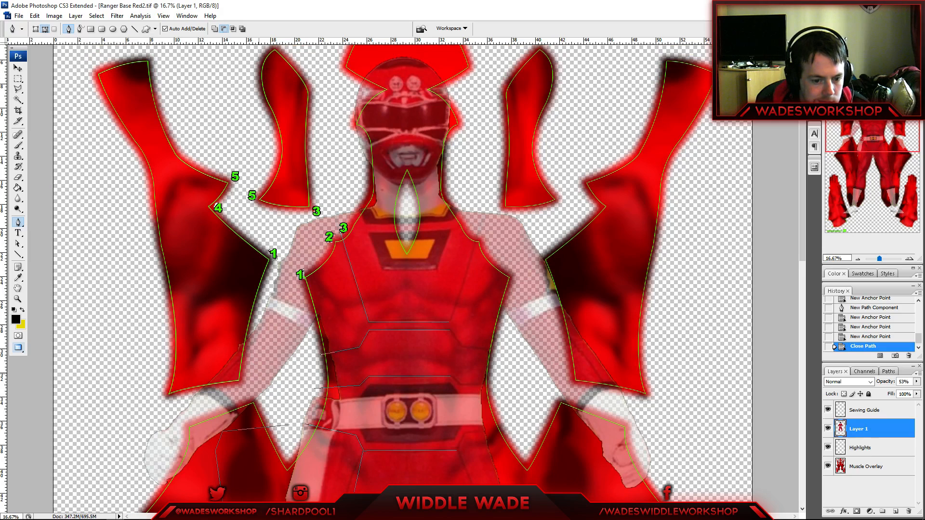
{"action": "scroll", "coordinate": [403, 279], "scroll_direction": "down", "scroll_amount": 11}
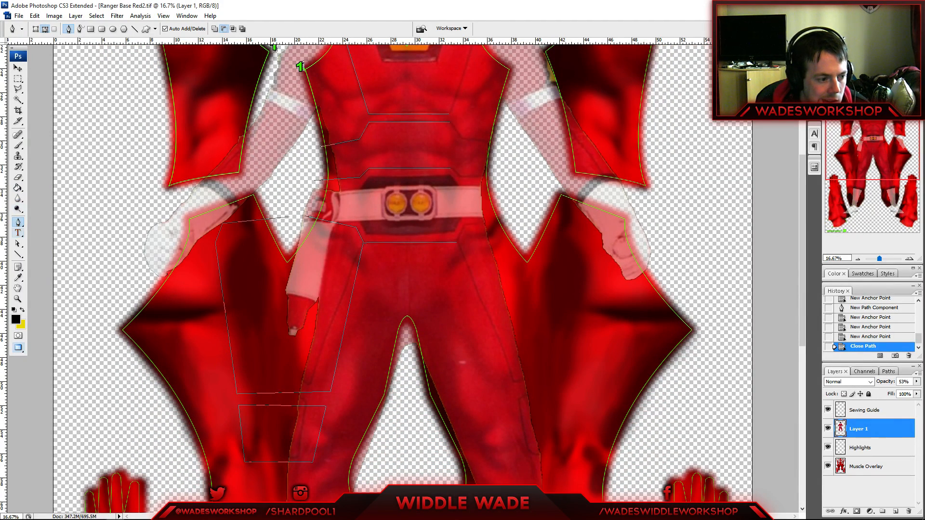
{"action": "left_click", "coordinate": [17, 243]}
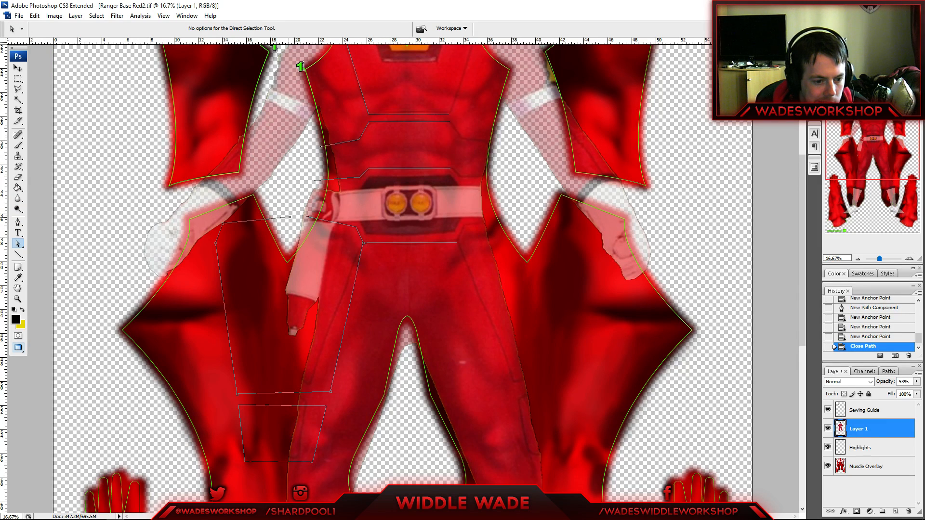
{"action": "left_click_drag", "start_coordinate": [290, 216], "coordinate": [292, 213]}
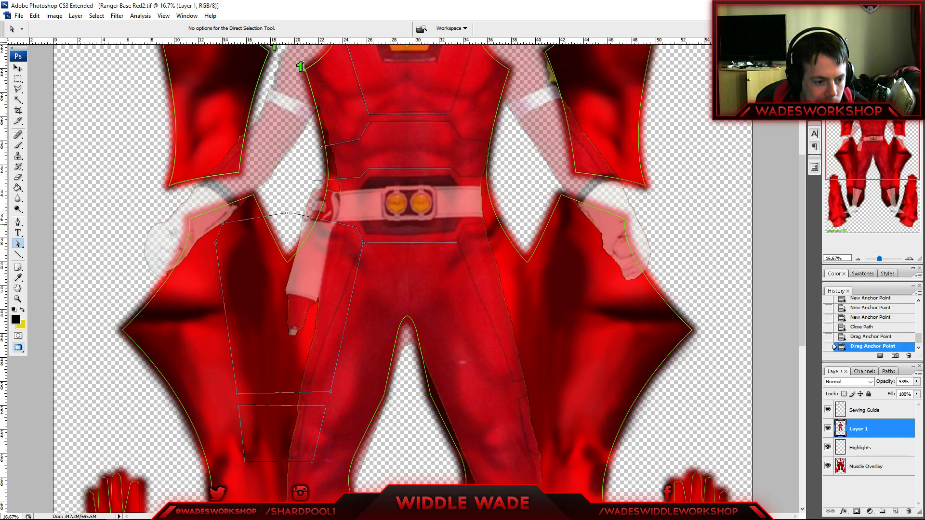
- Adjust the outer corner anchors of the left thigh panel, lowering the two upper ones and levelling the bottom edge
{"action": "left_click_drag", "start_coordinate": [223, 224], "coordinate": [215, 247]}
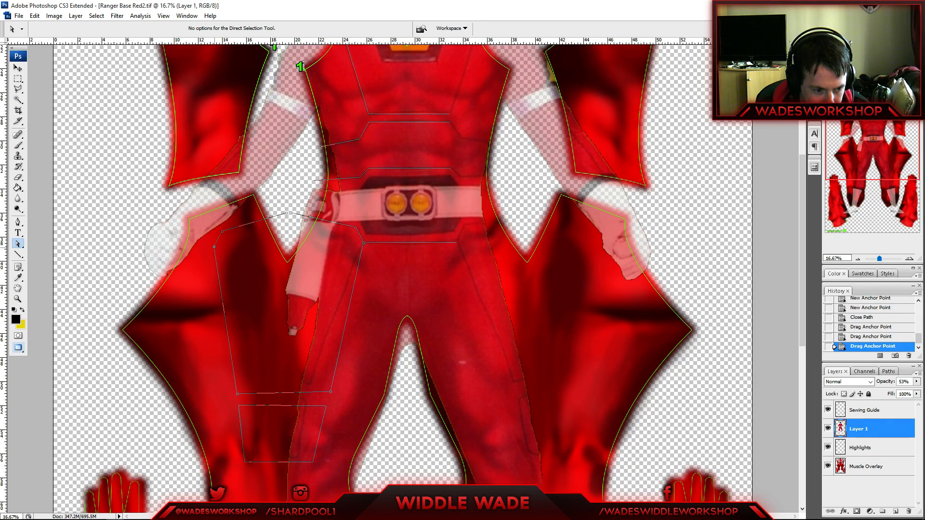
{"action": "left_click_drag", "start_coordinate": [215, 247], "coordinate": [215, 247]}
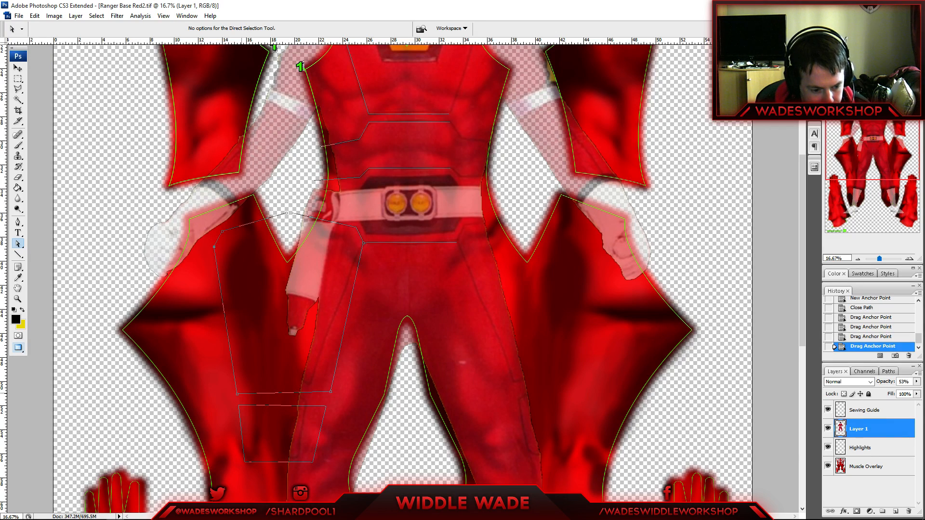
{"action": "left_click_drag", "start_coordinate": [237, 395], "coordinate": [238, 392]}
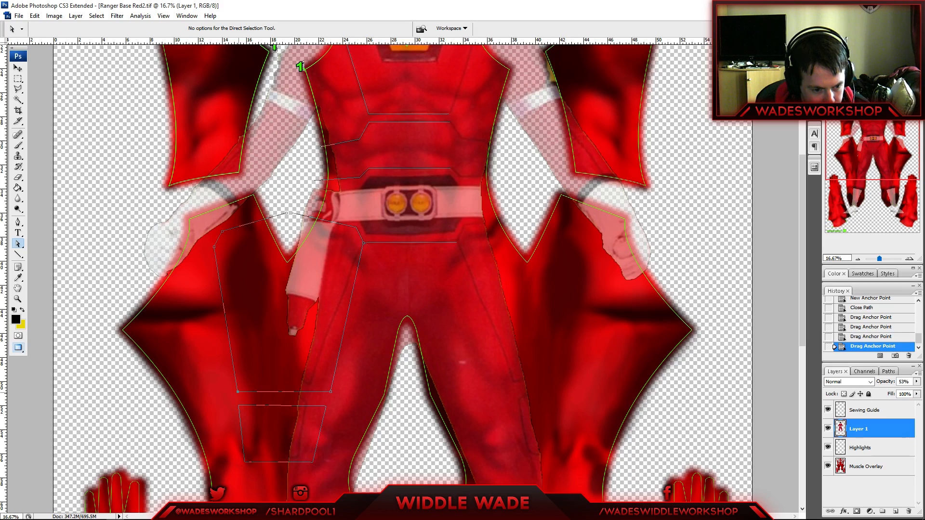
{"action": "left_click_drag", "start_coordinate": [238, 391], "coordinate": [238, 391]}
{"action": "left_click_drag", "start_coordinate": [222, 232], "coordinate": [223, 231]}
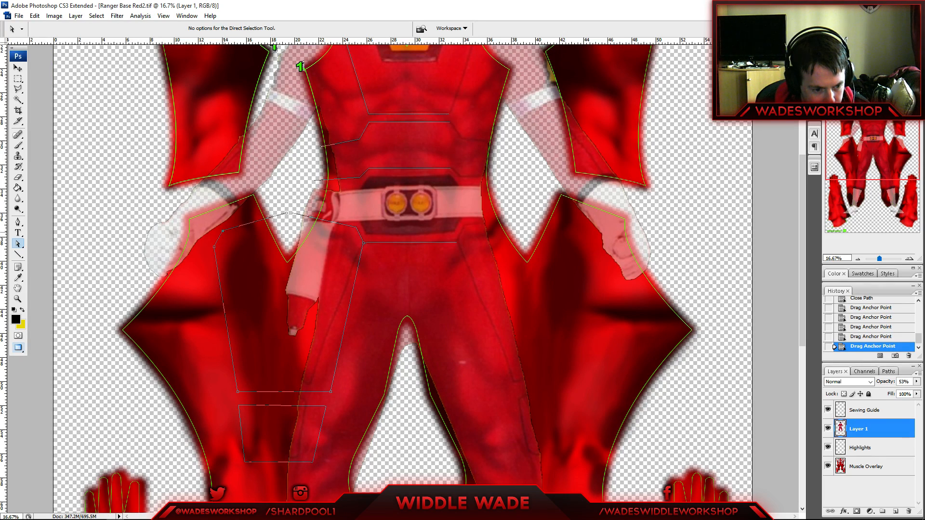
{"action": "left_click_drag", "start_coordinate": [223, 231], "coordinate": [223, 231]}
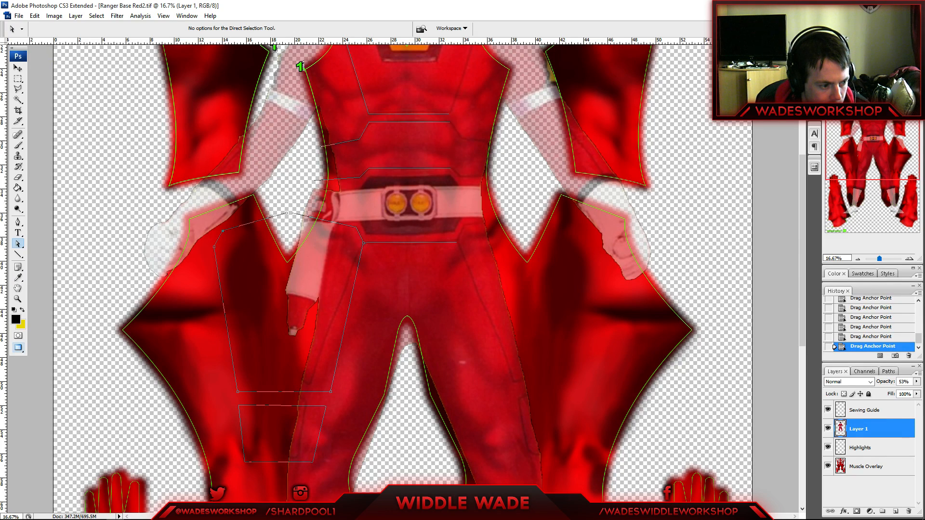
- Place a temporary horizontal guide at the line below the belt and raise the thigh panel's outer upper corner to its level
{"action": "double_click", "coordinate": [4, 254]}
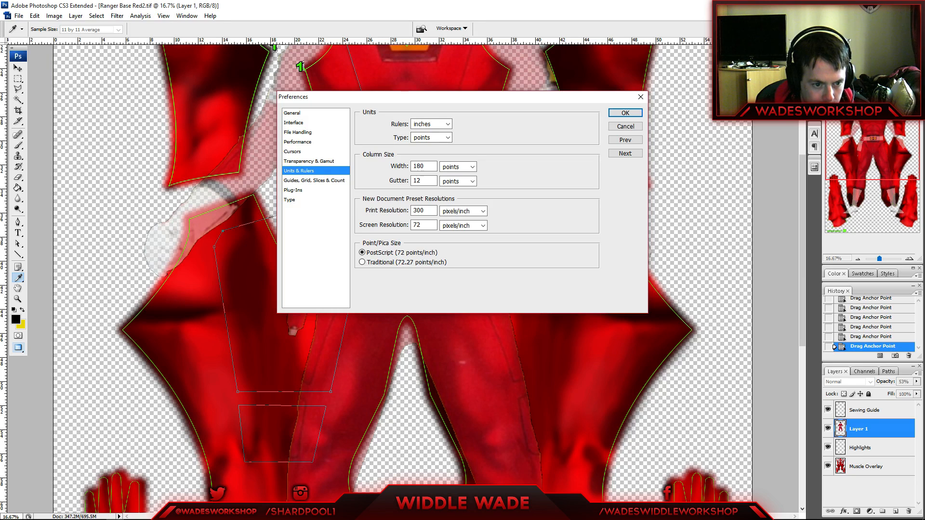
{"action": "key", "text": "Return"}
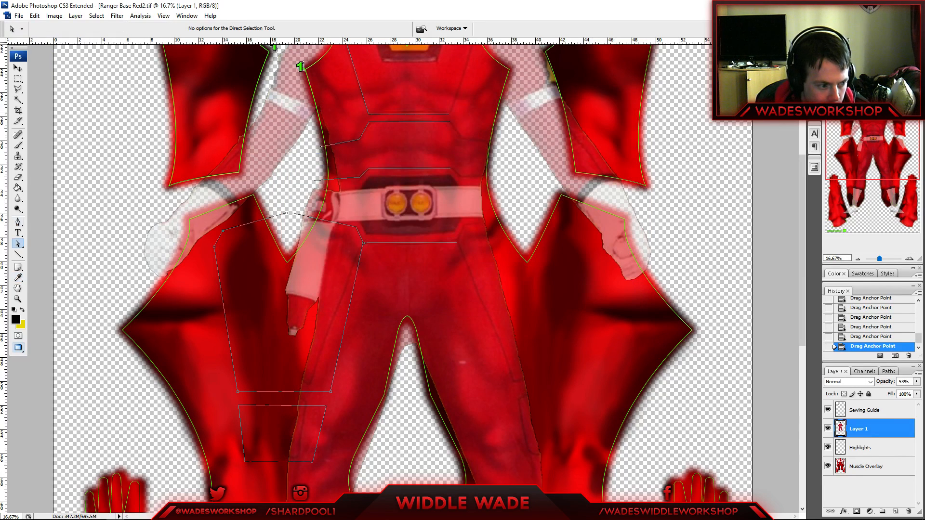
{"action": "left_click_drag", "start_coordinate": [386, 42], "coordinate": [386, 243]}
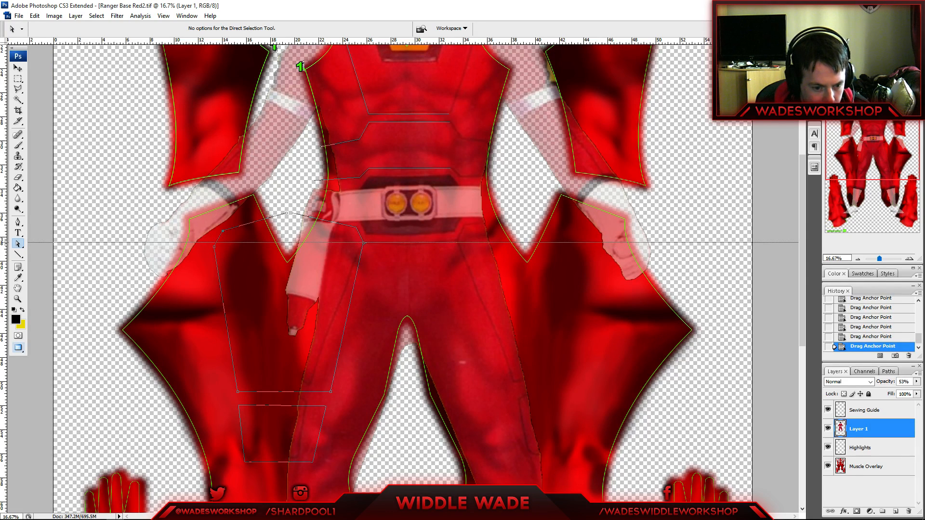
{"action": "key", "text": "ctrl+semicolon"}
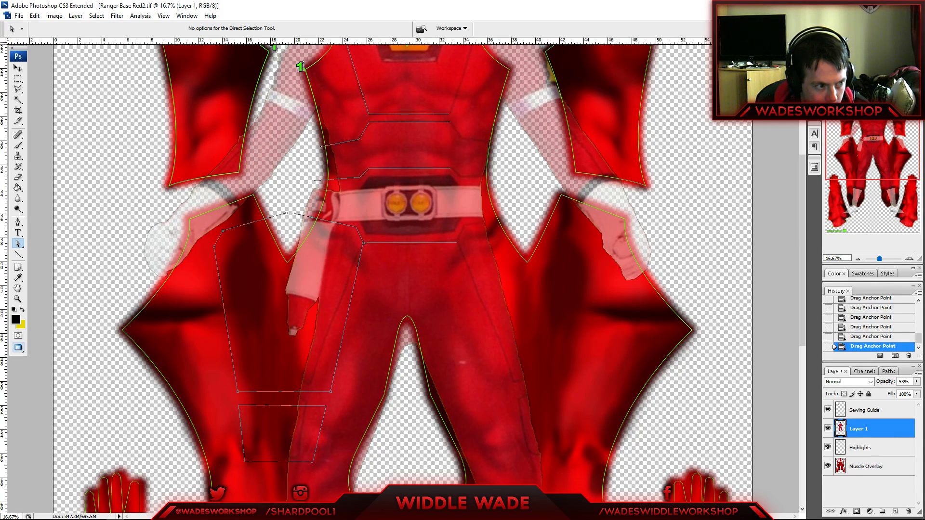
{"action": "left_click_drag", "start_coordinate": [386, 42], "coordinate": [386, 242]}
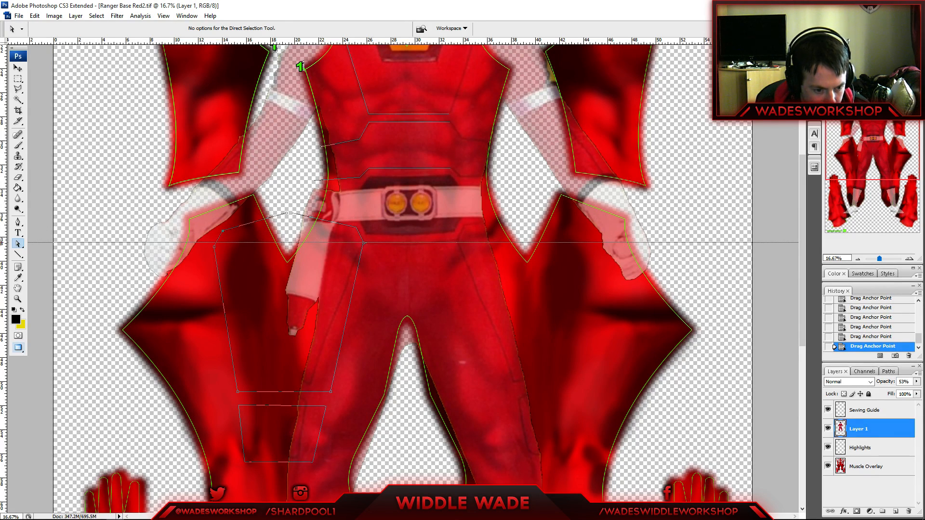
{"action": "key", "text": "ctrl+semicolon"}
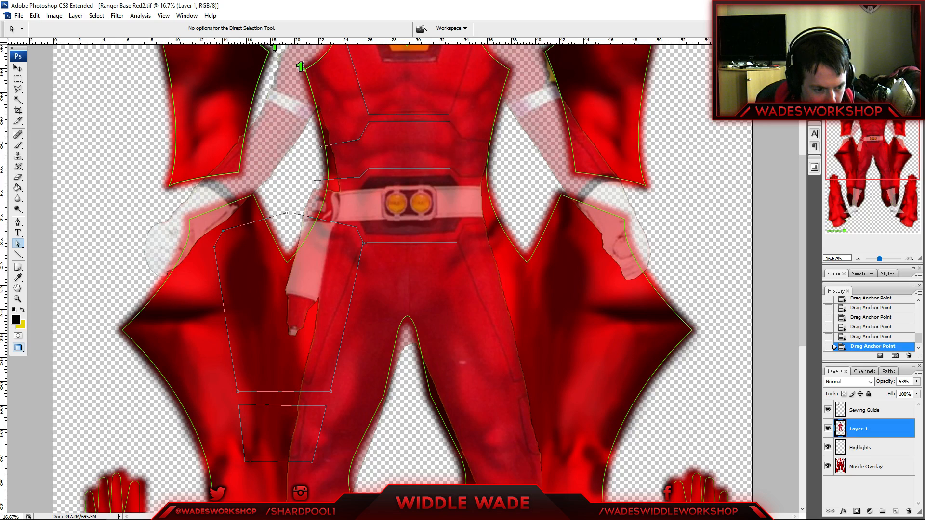
{"action": "left_click_drag", "start_coordinate": [214, 247], "coordinate": [212, 240]}
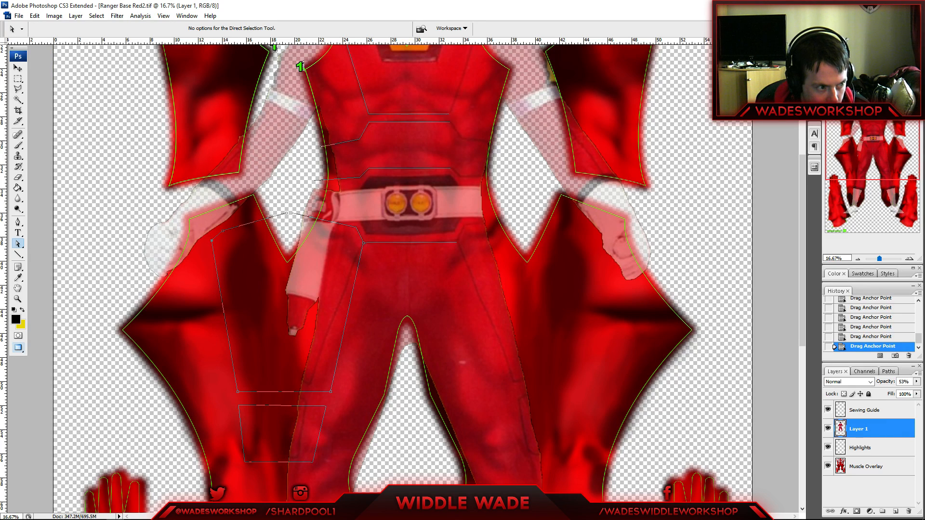
- Check the thigh panel's outer upper corner and bottom edge for level against a temporary horizontal guide, removing the guide when done
{"action": "left_click_drag", "start_coordinate": [231, 42], "coordinate": [212, 244]}
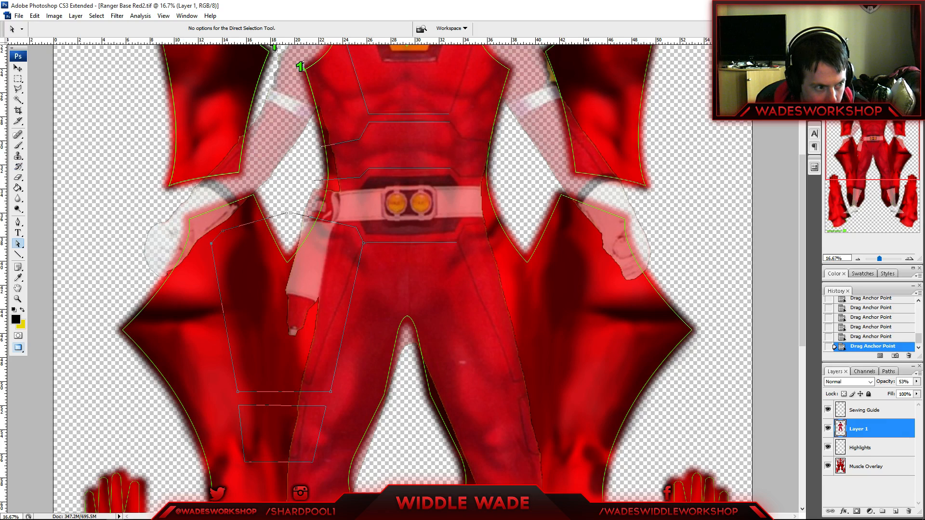
{"action": "left_click_drag", "start_coordinate": [212, 42], "coordinate": [212, 228]}
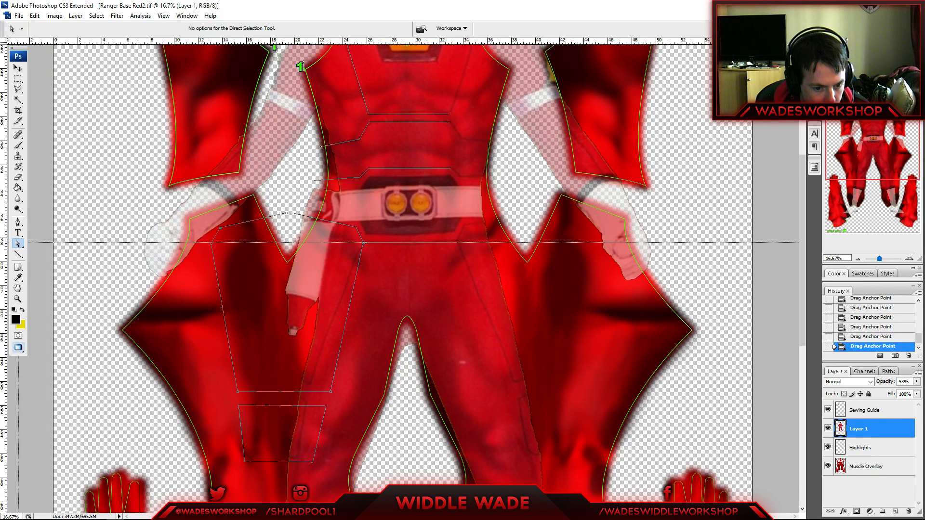
{"action": "left_click_drag", "start_coordinate": [18, 242], "coordinate": [31, 393]}
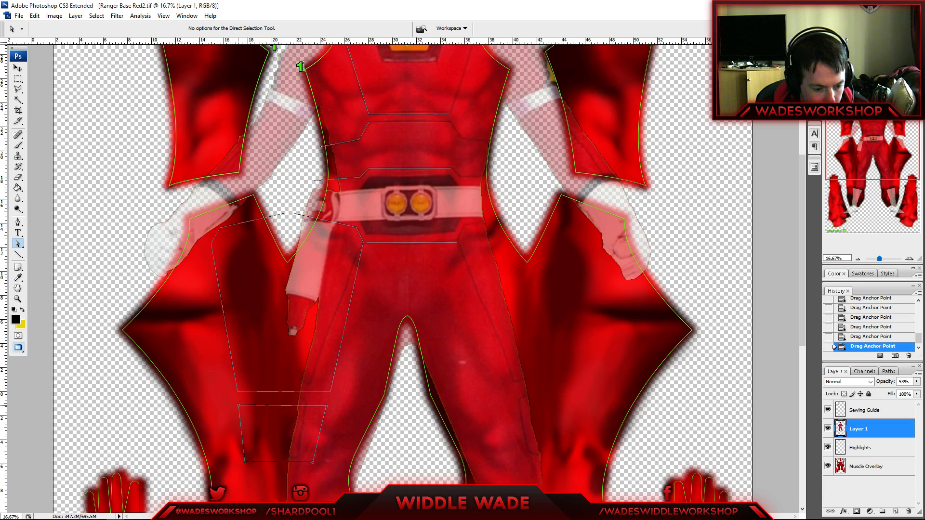
- Adjust the small panel below the left thigh panel, lowering its outer top corner slightly, moving its outer bottom corner inward and nudging both inner corners right
{"action": "left_click", "coordinate": [239, 406]}
{"action": "left_click_drag", "start_coordinate": [239, 405], "coordinate": [239, 408]}
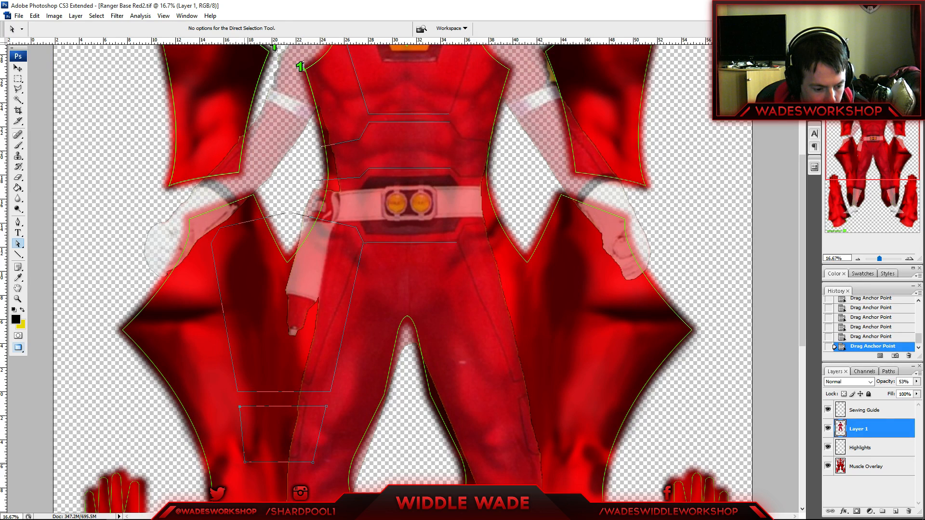
{"action": "left_click_drag", "start_coordinate": [246, 462], "coordinate": [248, 462]}
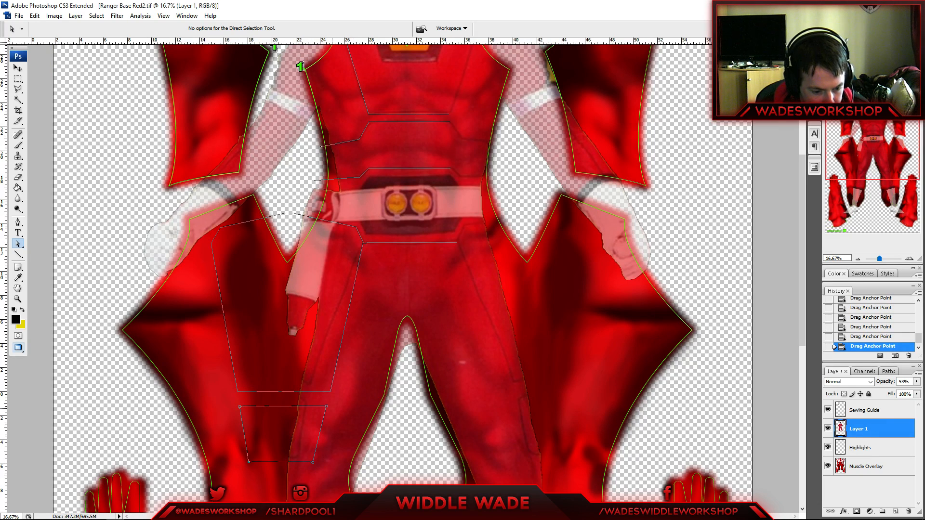
{"action": "left_click_drag", "start_coordinate": [299, 400], "coordinate": [333, 476]}
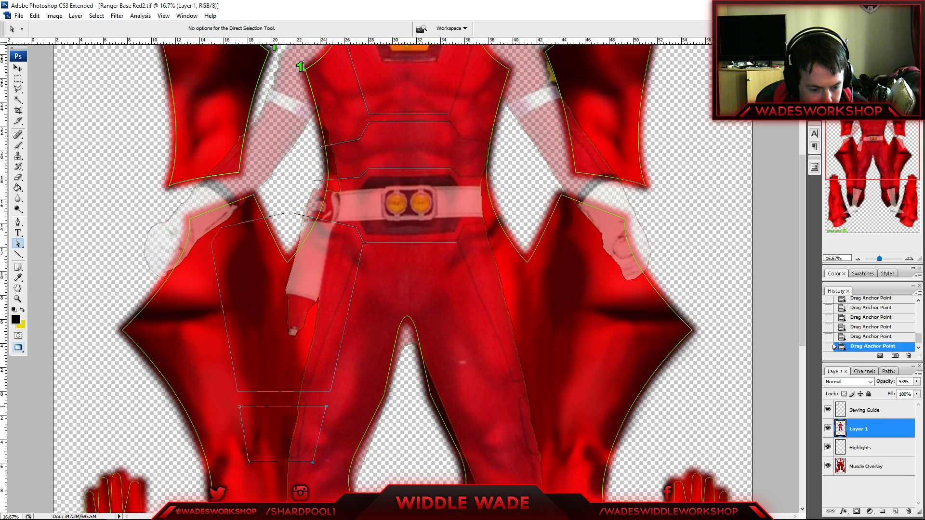
{"action": "key", "text": "shift+Right"}
{"action": "key", "text": "shift+Left"}
{"action": "key", "text": "Right"}
{"action": "key", "text": "Right"}
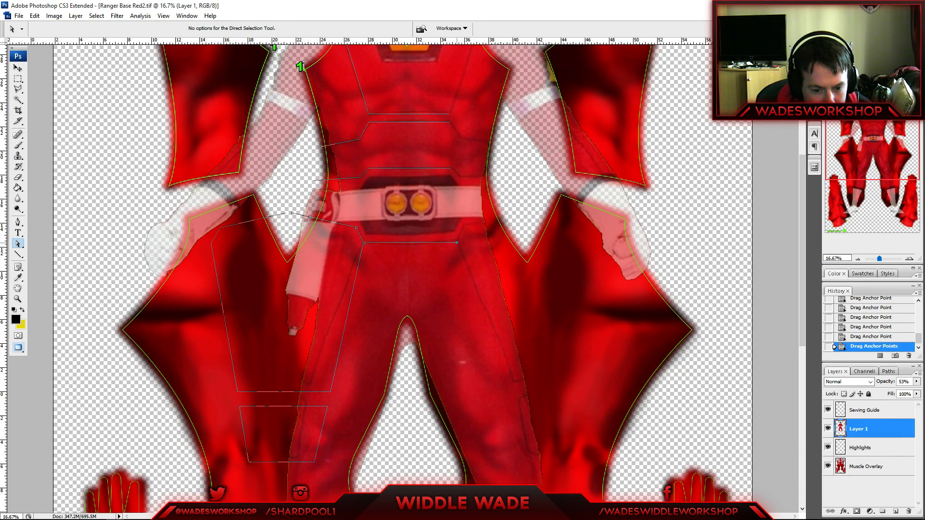
- Nudge the right end anchor of the line below the belt down slightly and level the outer end of the line above the belt
{"action": "key", "text": "Down"}
{"action": "key", "text": "Down"}
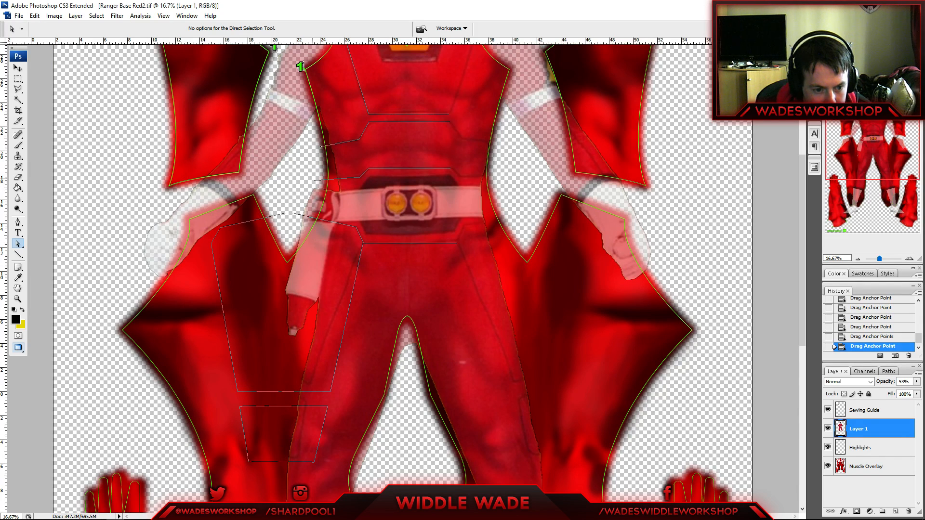
{"action": "left_click_drag", "start_coordinate": [314, 181], "coordinate": [316, 178]}
{"action": "scroll", "coordinate": [402, 280], "scroll_direction": "up", "scroll_amount": 2}
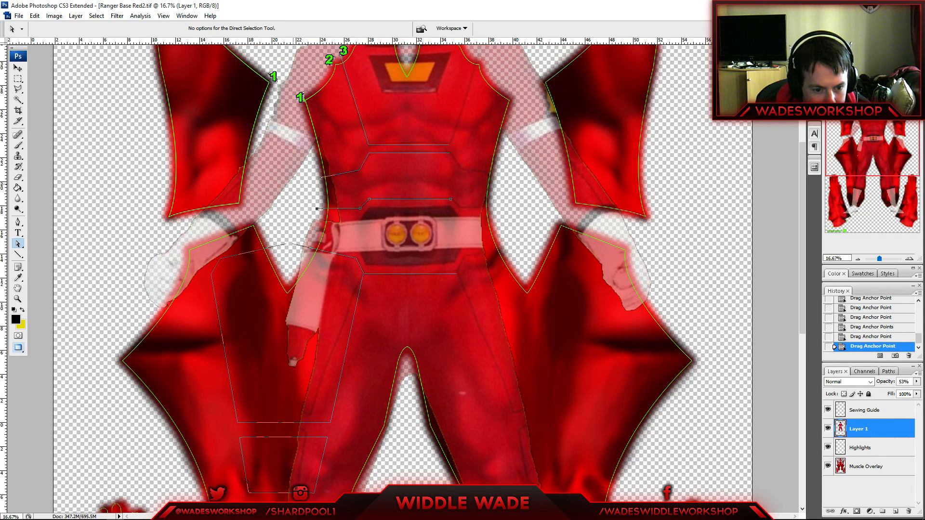